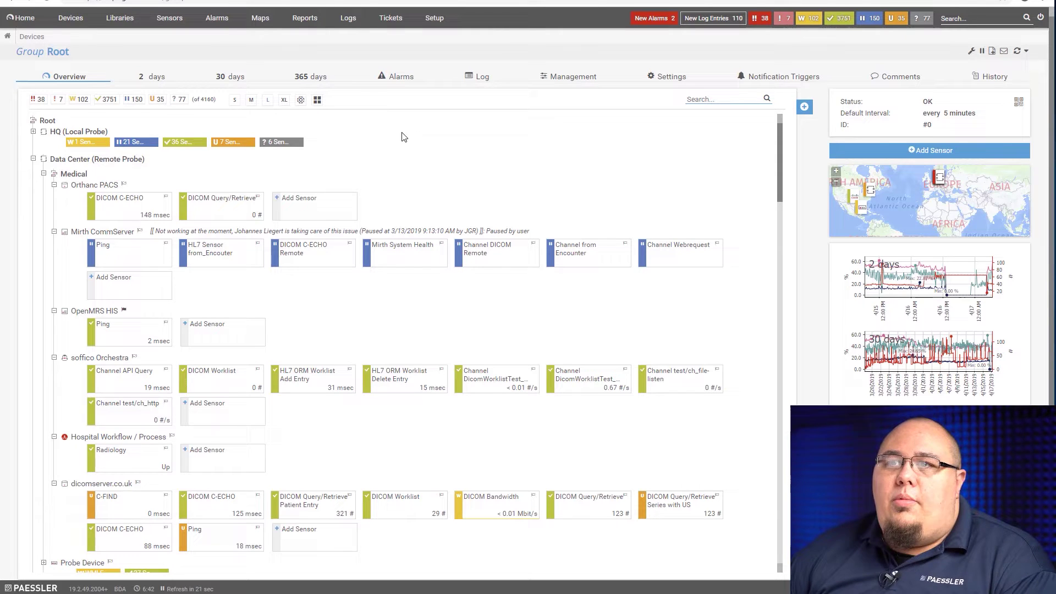
# Start a new map named 'Advanced Map' with width 1600 and height 900.
pyautogui.click(261, 22)
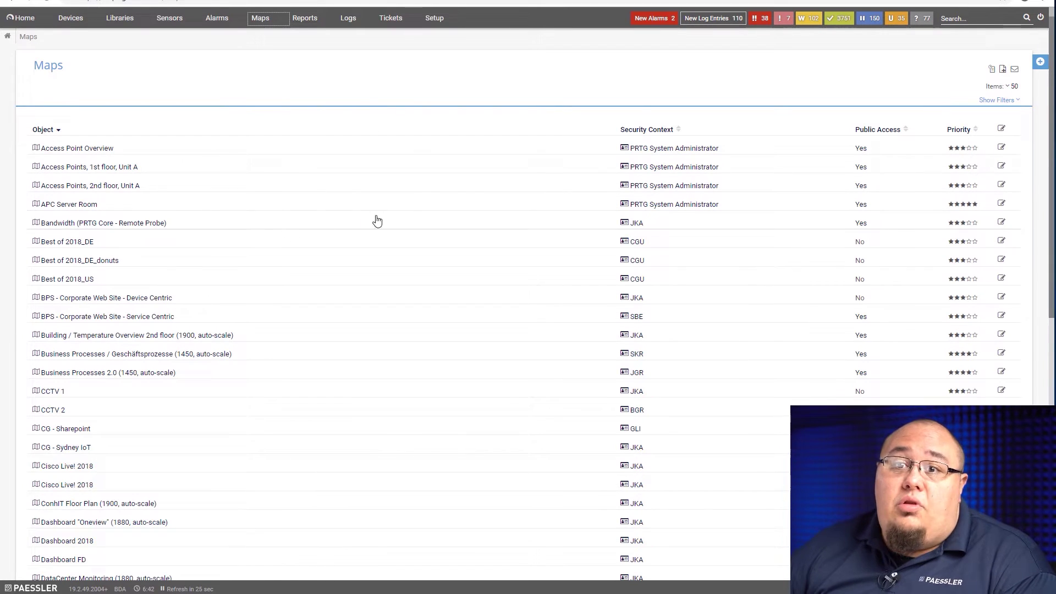
pyautogui.click(1046, 65)
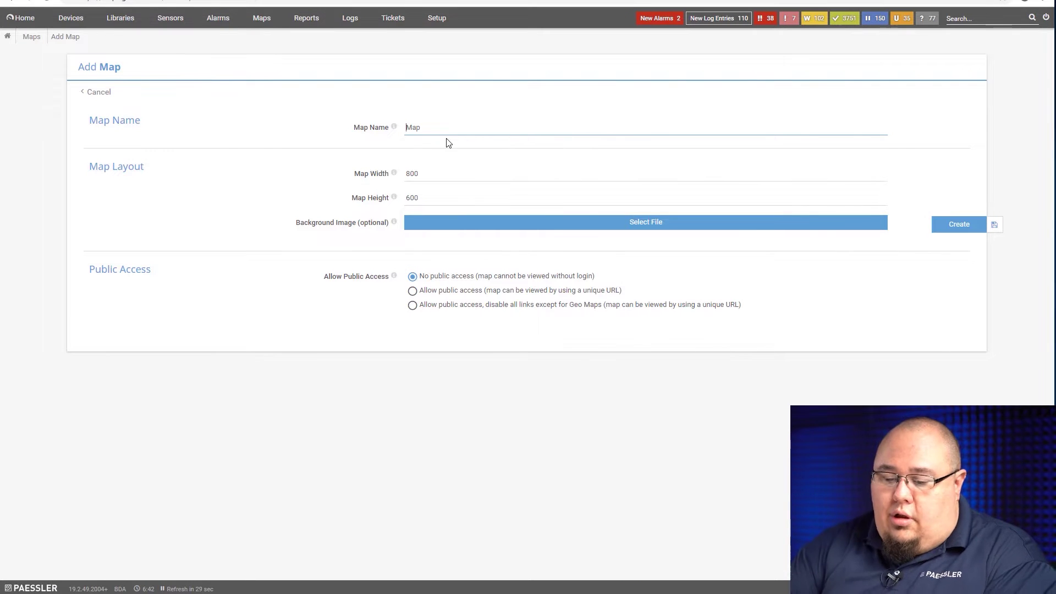
pyautogui.write('Advanced')
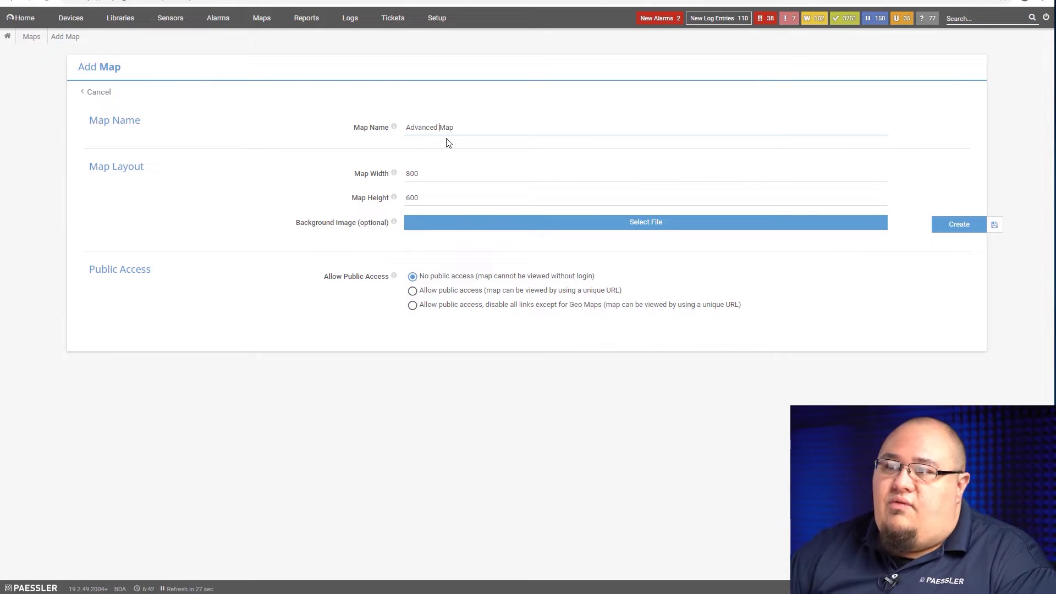
pyautogui.doubleClick(439, 176)
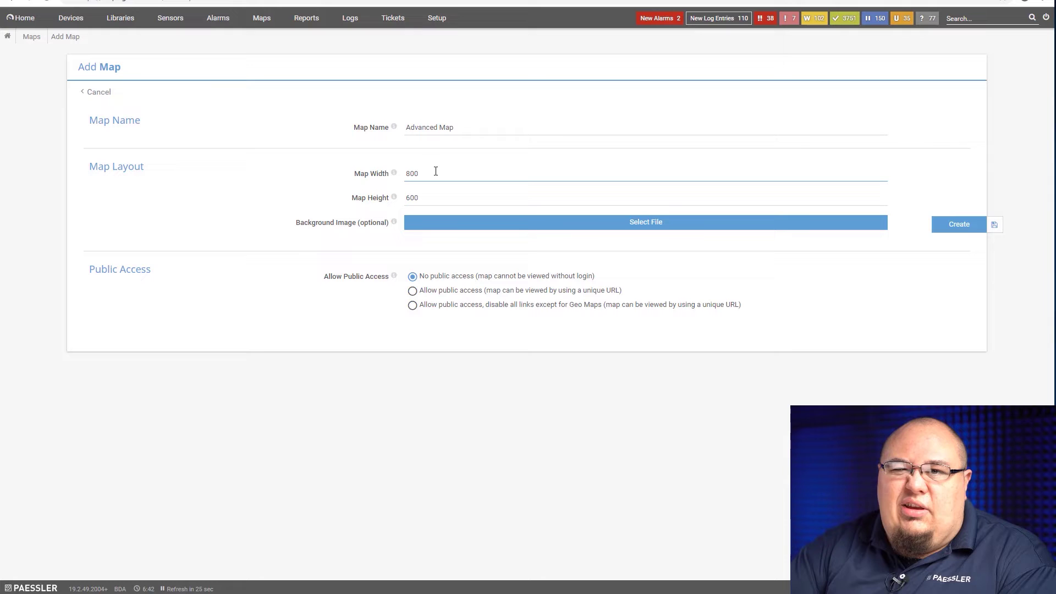
pyautogui.press('BackSpace')
pyautogui.write('16')
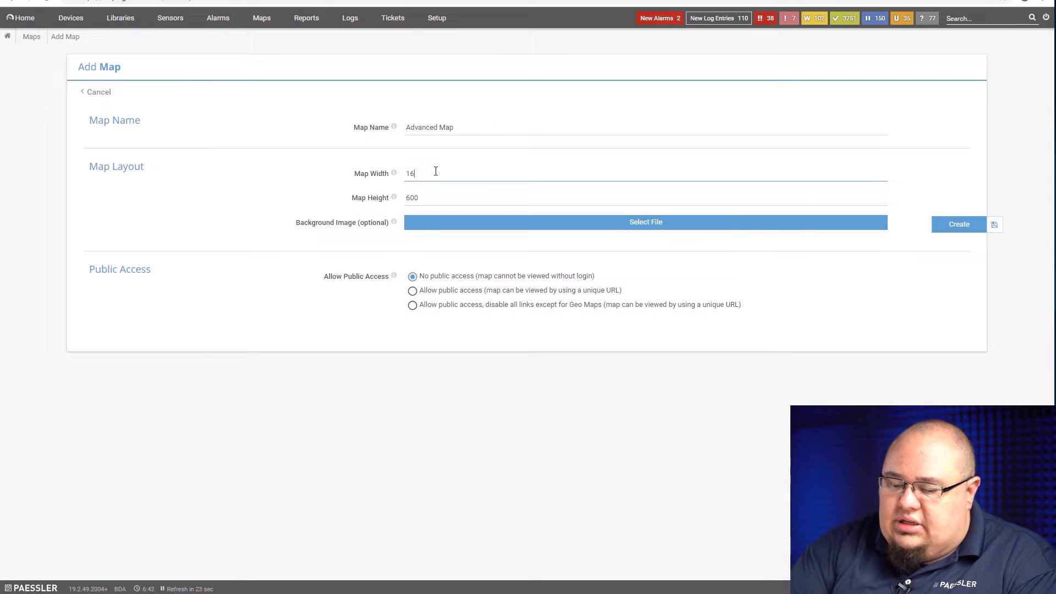
pyautogui.press('Tab')
pyautogui.write('90')
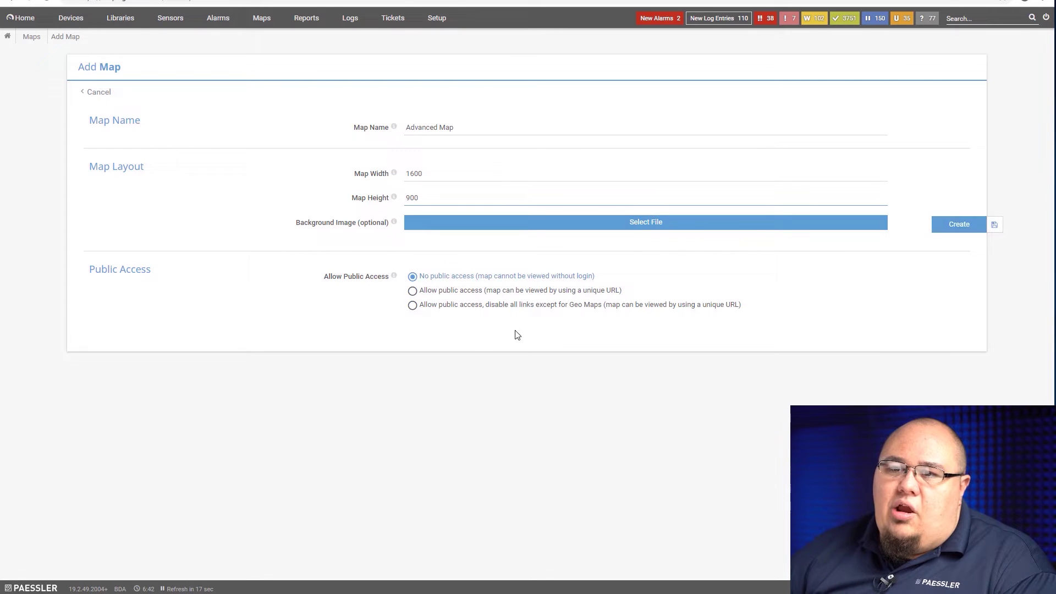
# Create the map and glance through the Icon Set 10 objects in the designer.
pyautogui.click(944, 225)
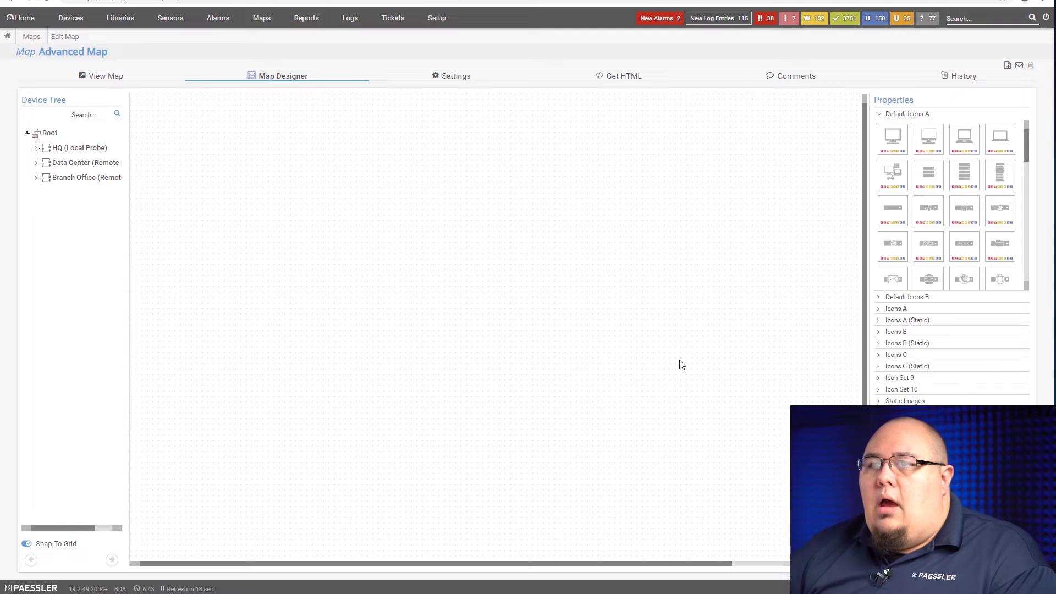
pyautogui.click(879, 395)
pyautogui.click(877, 218)
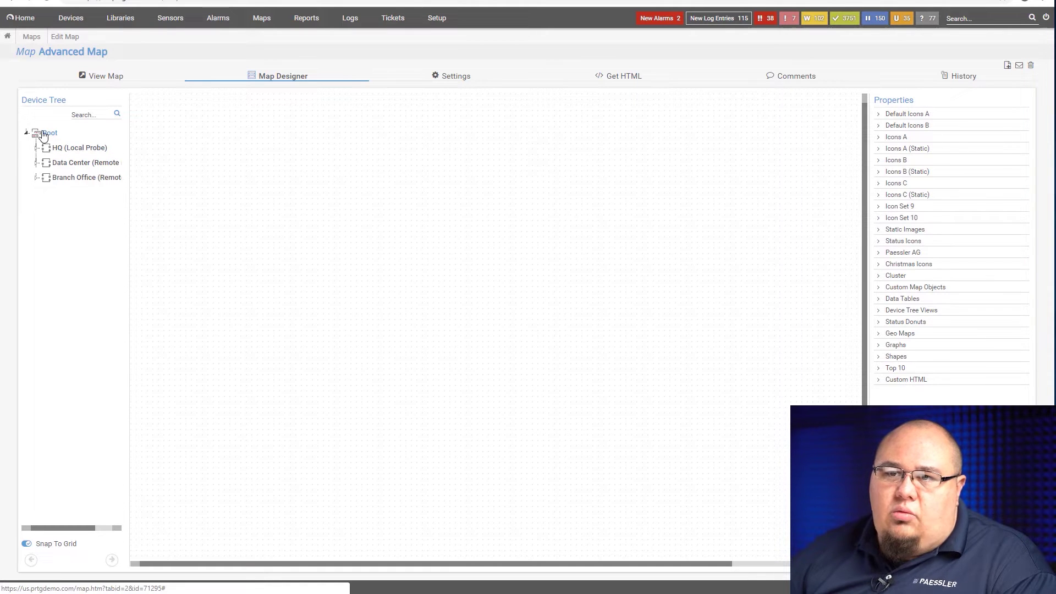
# Browse the Status Icons and Shapes groups, then expand Device Tree Views.
pyautogui.click(879, 244)
pyautogui.click(879, 246)
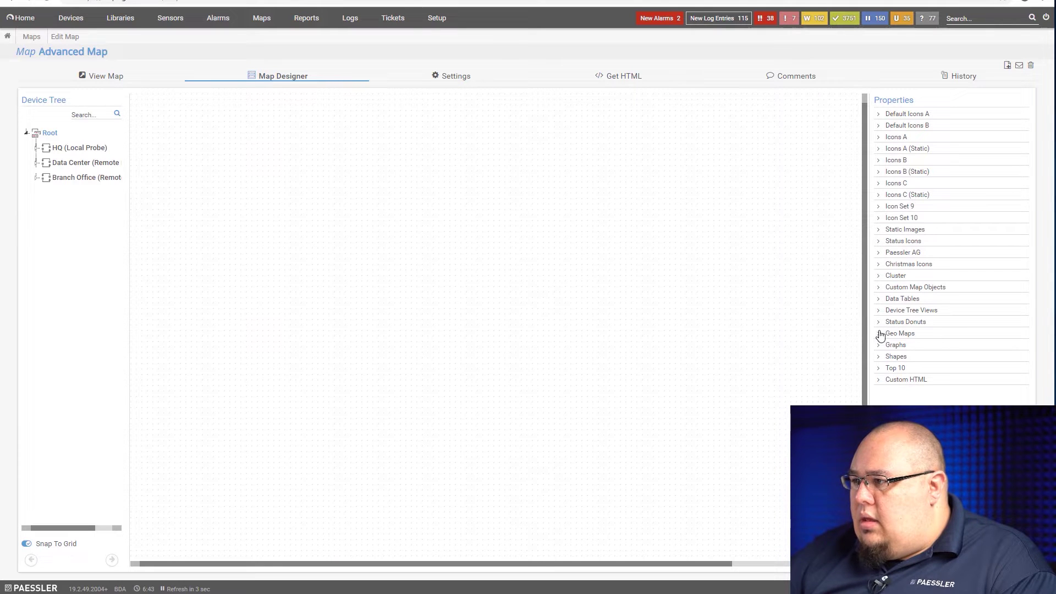
pyautogui.click(878, 358)
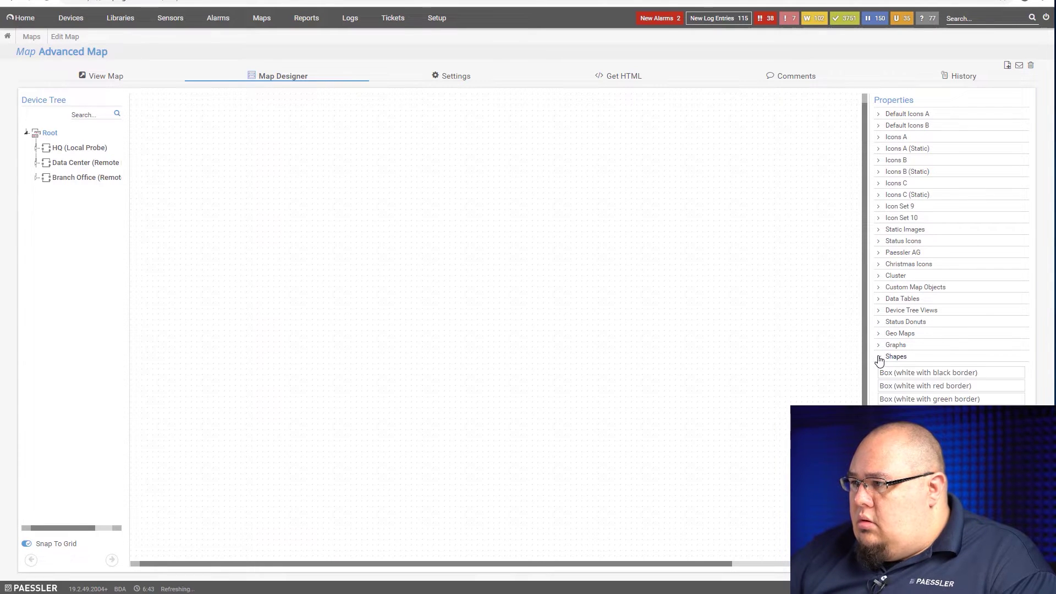
pyautogui.click(877, 357)
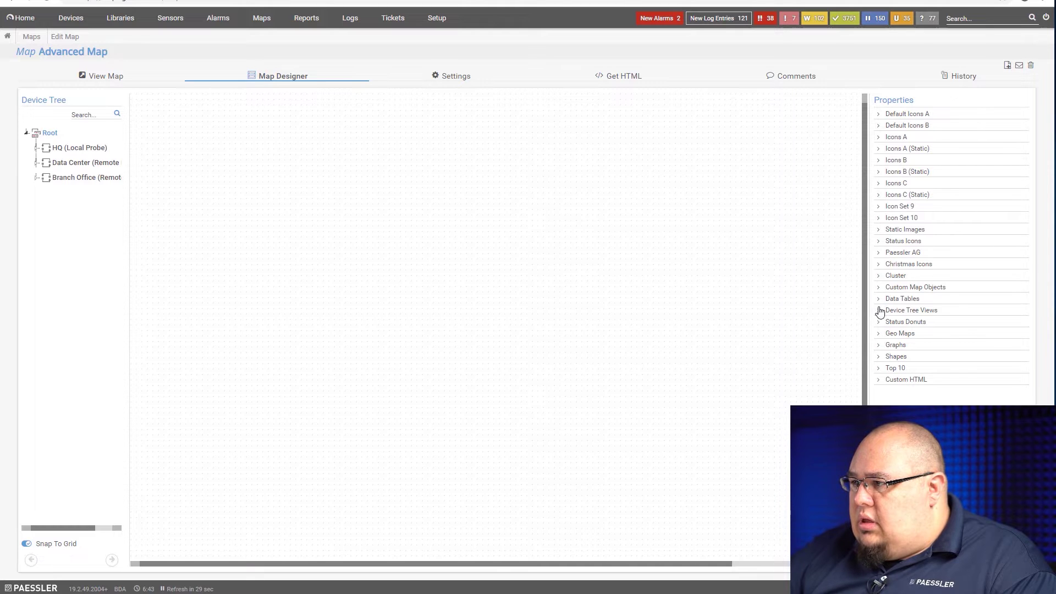
pyautogui.click(879, 312)
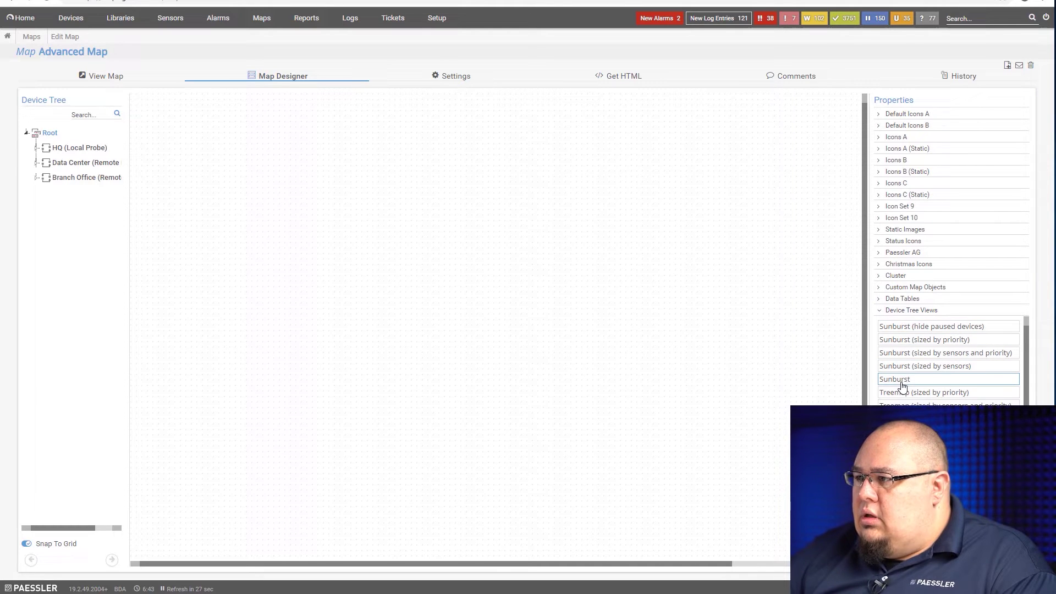
# Drop a Sunburst view on the canvas, size it 710×620, and place it at top 50, left 230.
pyautogui.moveTo(902, 384)
pyautogui.moveTo(903, 383); pyautogui.dragTo(388, 198)
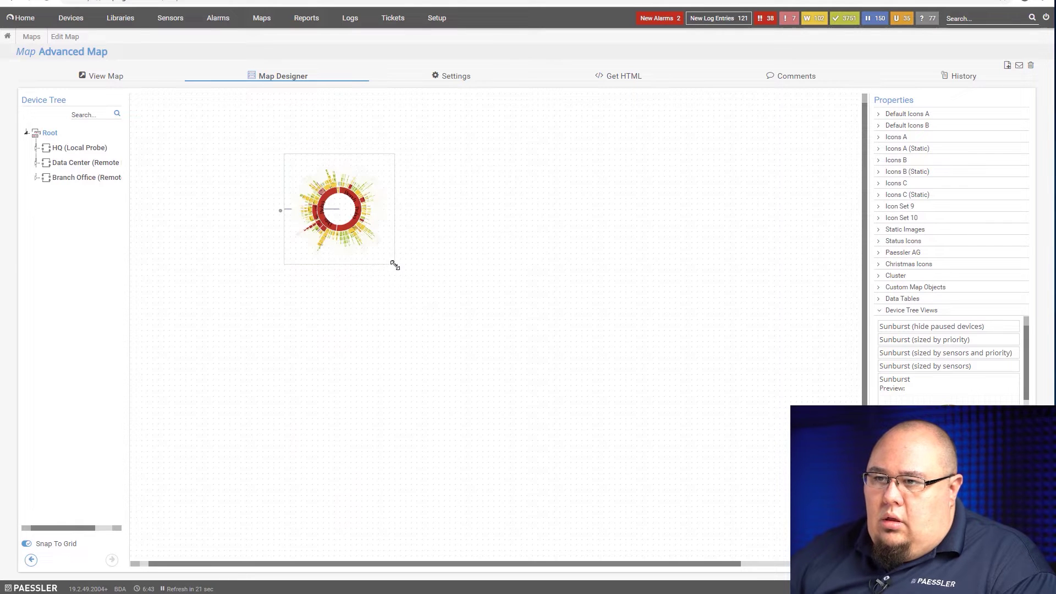
pyautogui.moveTo(395, 265); pyautogui.dragTo(675, 495)
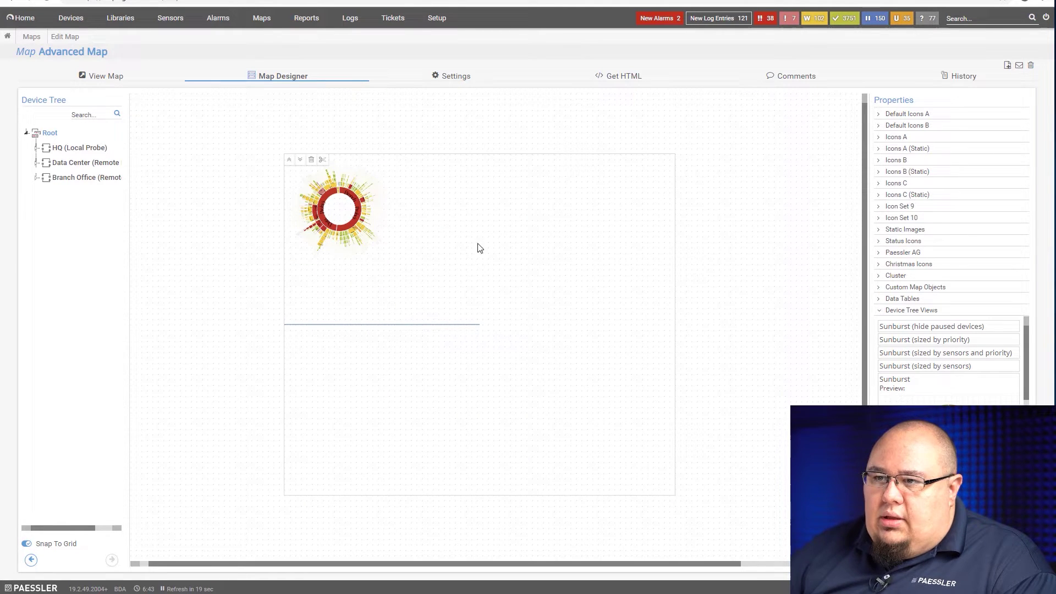
pyautogui.click(410, 259)
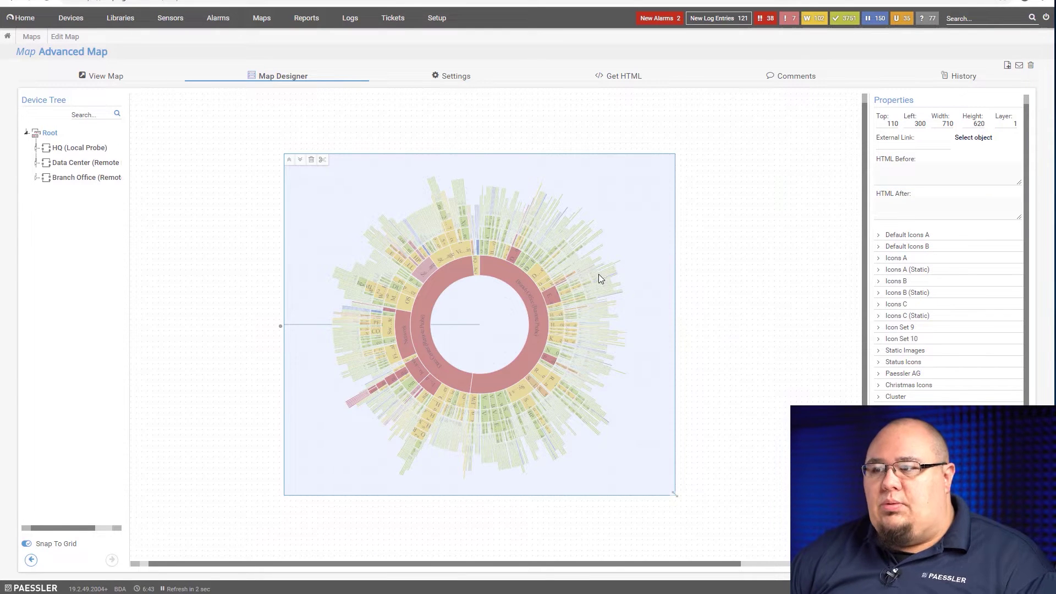
pyautogui.moveTo(599, 278); pyautogui.dragTo(526, 240)
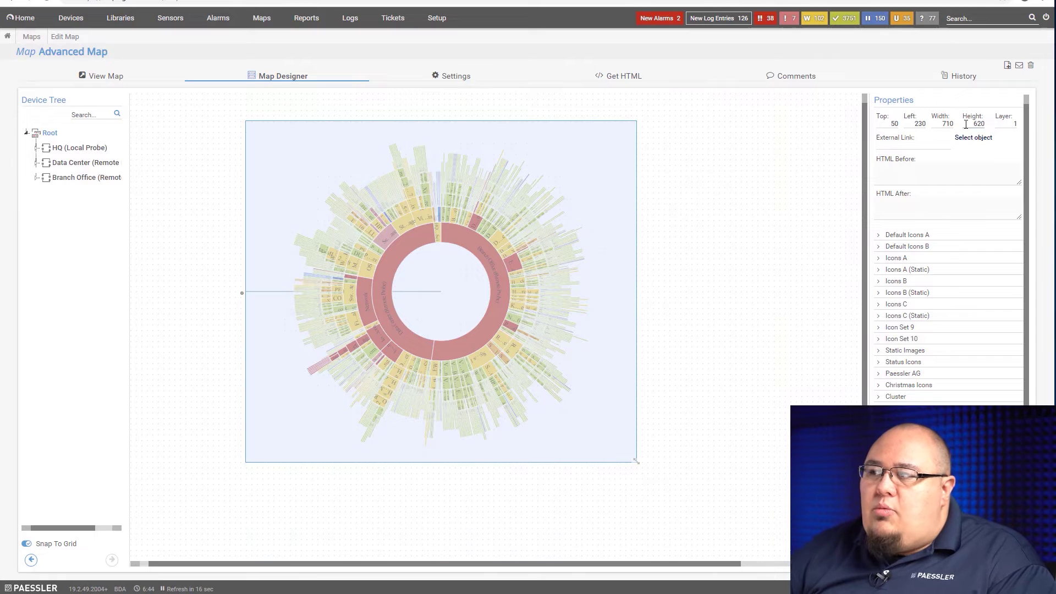
# Enlarge the sunburst to 990 by 770 and move it to top 20, left 80.
pyautogui.click(1005, 128)
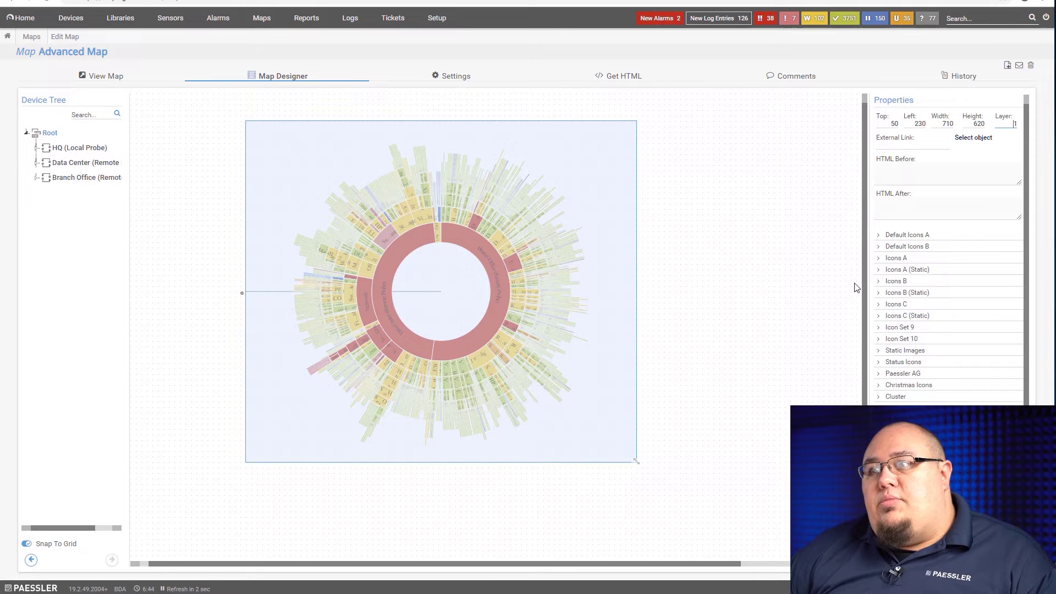
pyautogui.moveTo(466, 301)
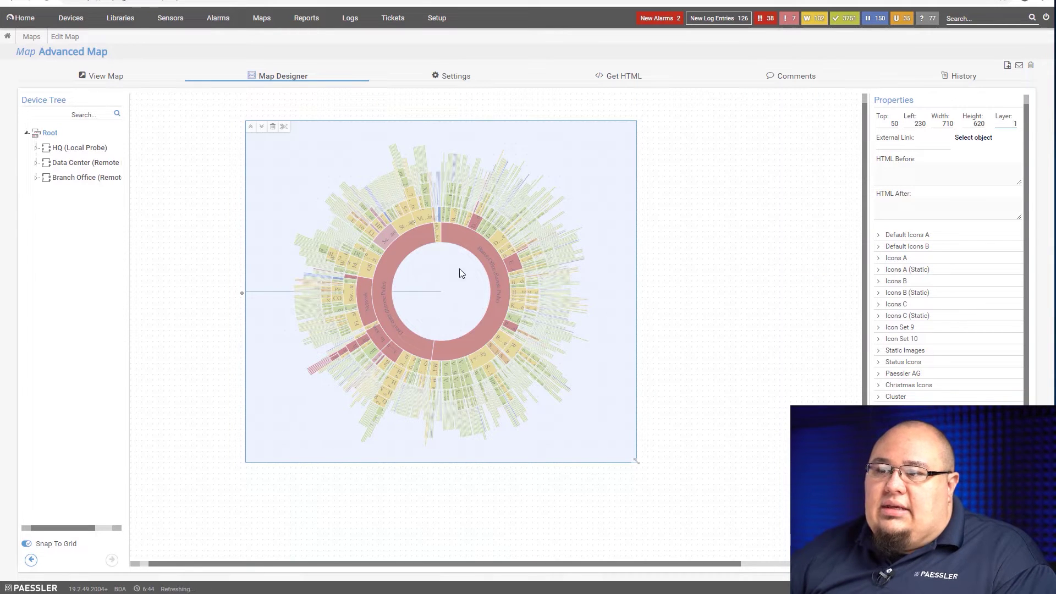
pyautogui.click(745, 288)
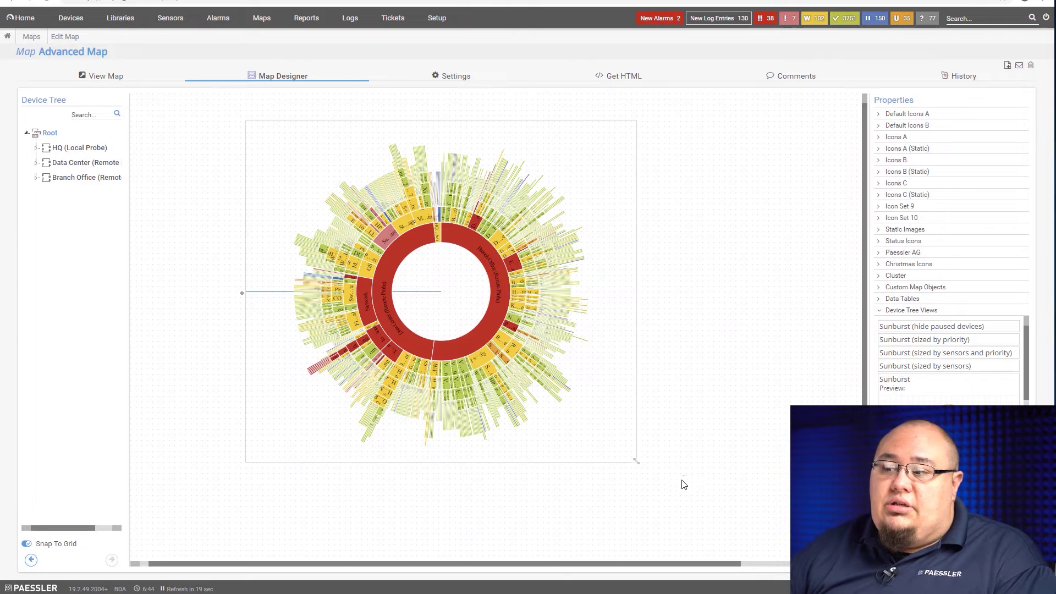
pyautogui.moveTo(635, 467); pyautogui.dragTo(790, 544)
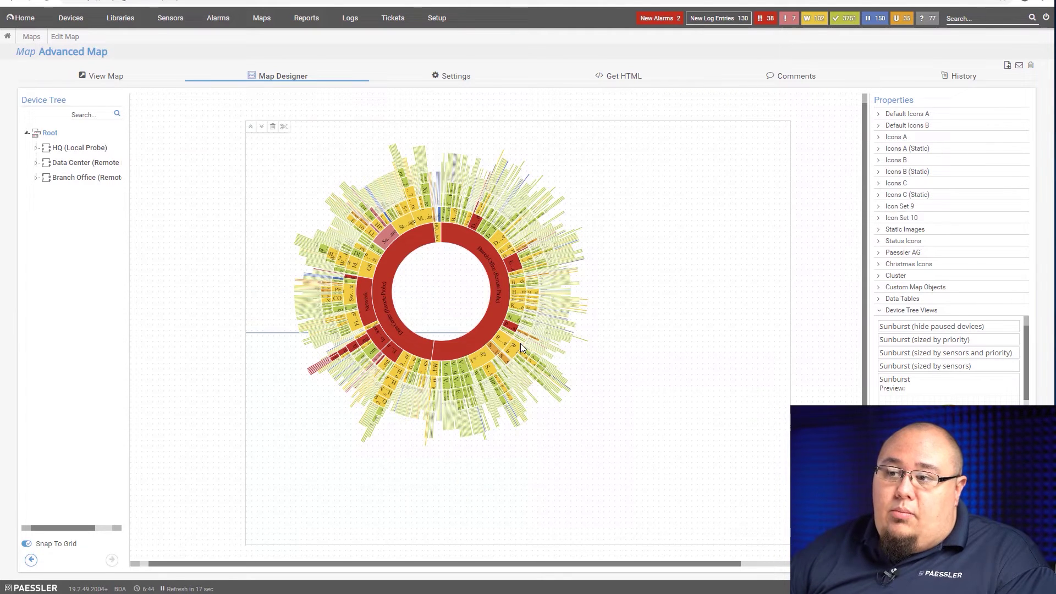
pyautogui.click(437, 286)
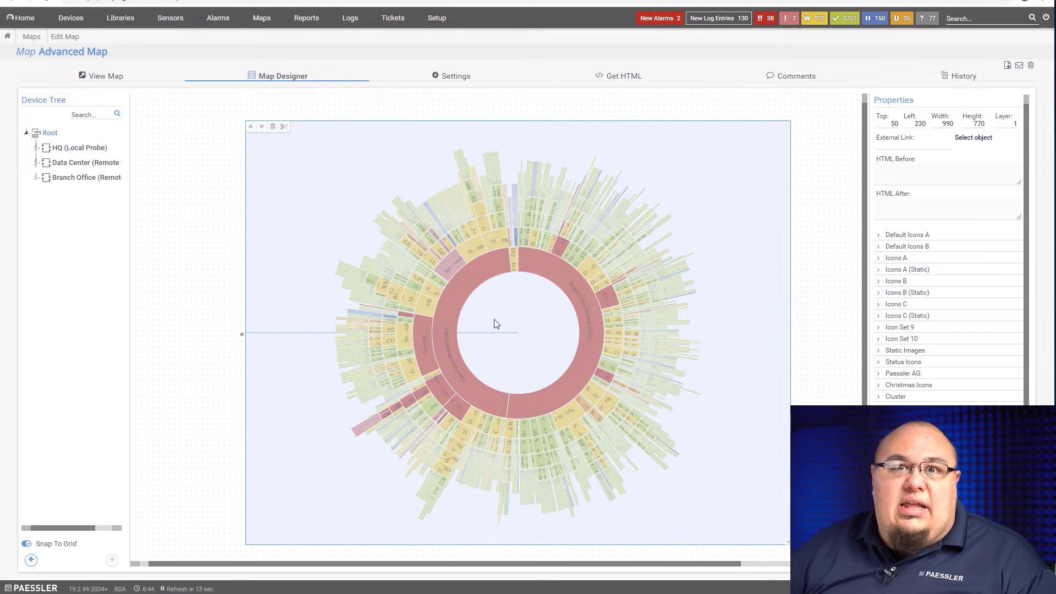
pyautogui.moveTo(453, 264); pyautogui.dragTo(371, 253)
pyautogui.click(789, 270)
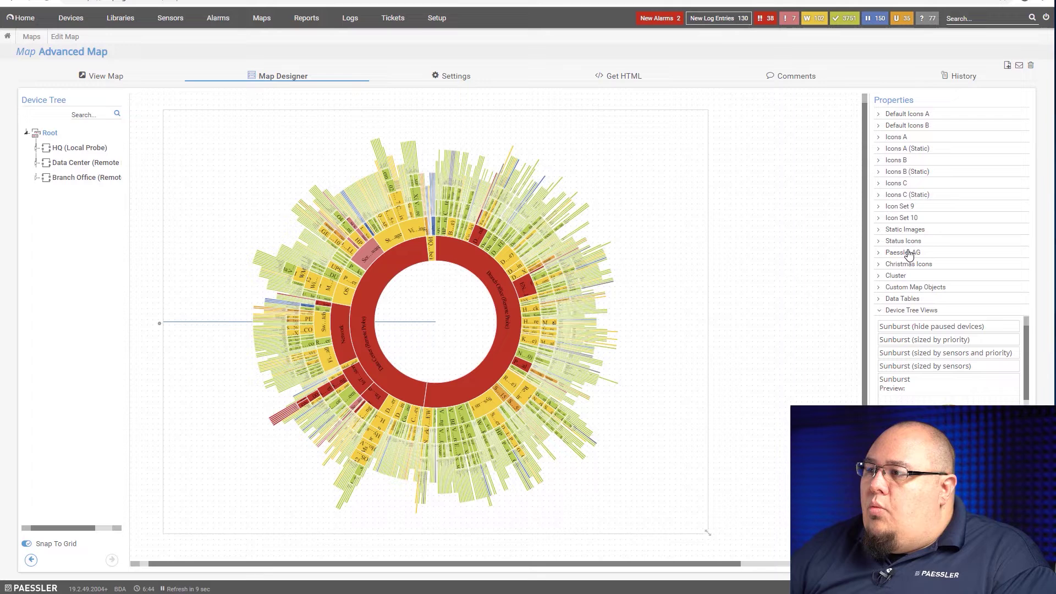
# Find the Company logo in Icon Set 10 and drop it onto the map beside the sunburst.
pyautogui.click(880, 229)
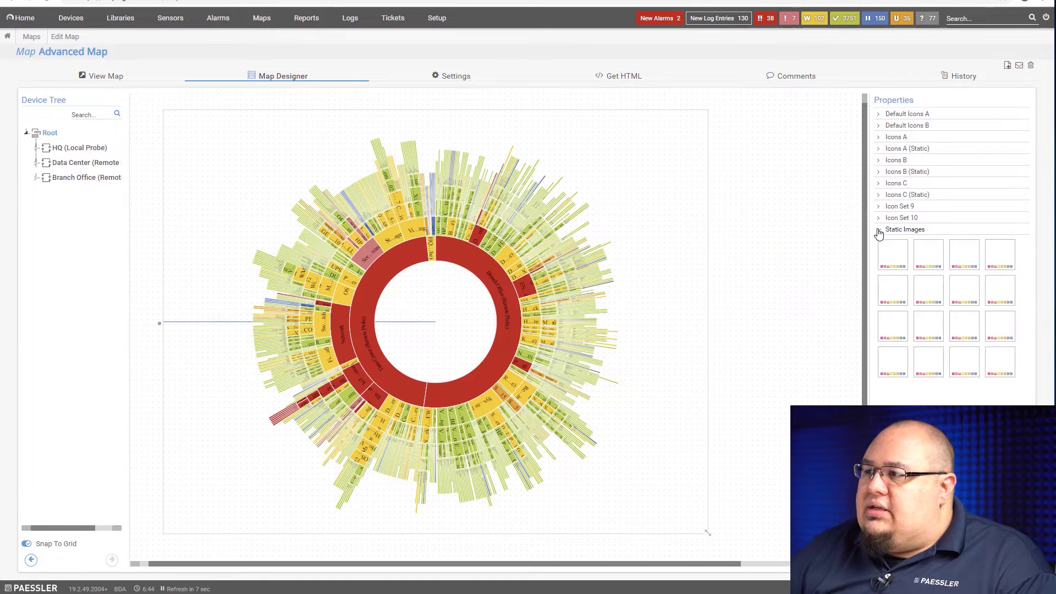
pyautogui.click(879, 196)
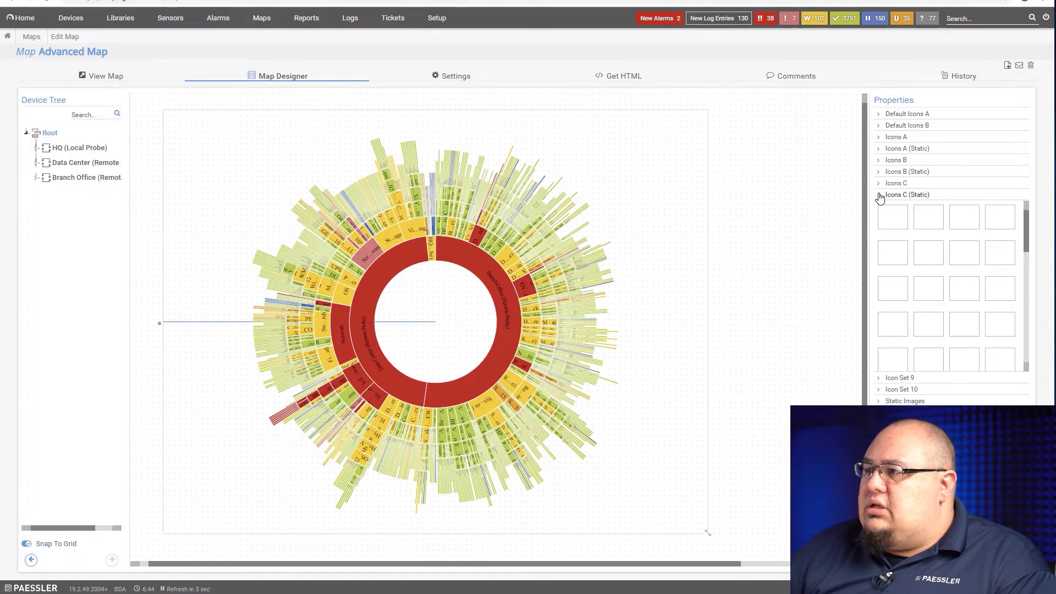
pyautogui.click(880, 195)
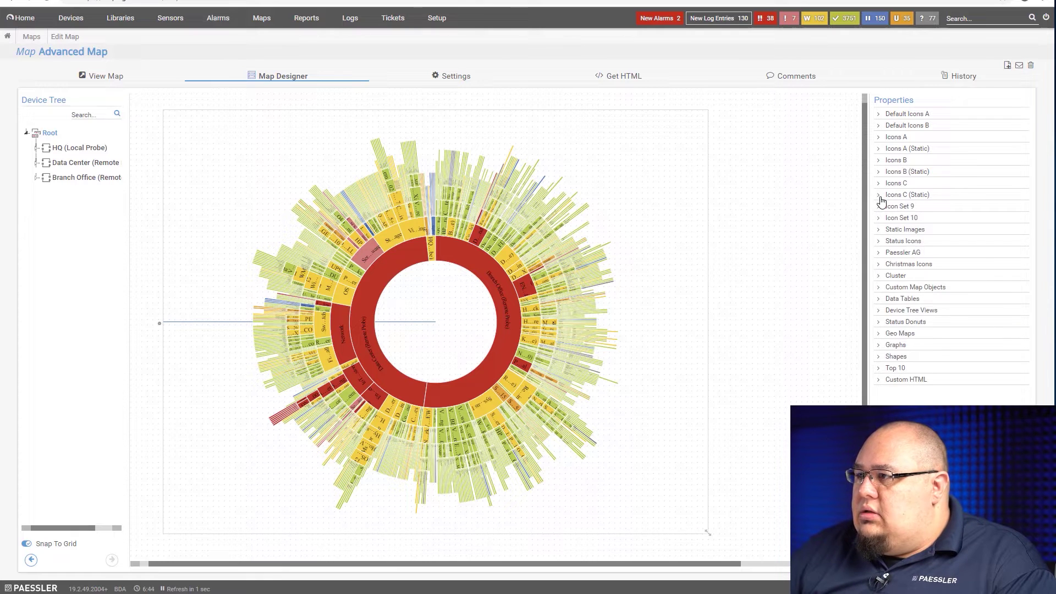
pyautogui.click(879, 218)
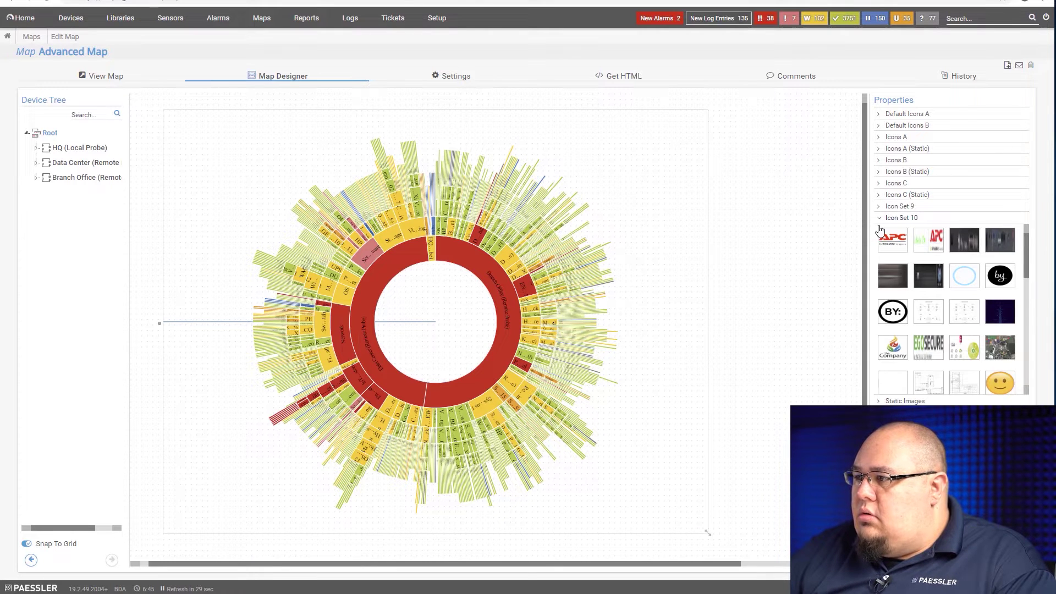
pyautogui.scroll(-1, 930, 349)
pyautogui.scroll(-1, 930, 349)
pyautogui.scroll(4, 898, 330)
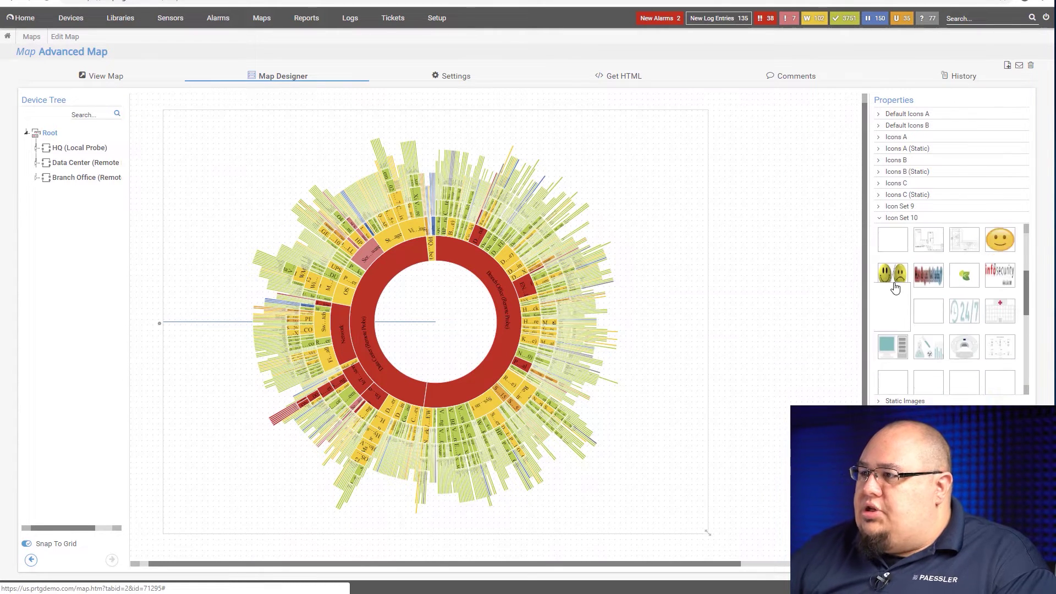
pyautogui.moveTo(895, 290); pyautogui.dragTo(722, 138)
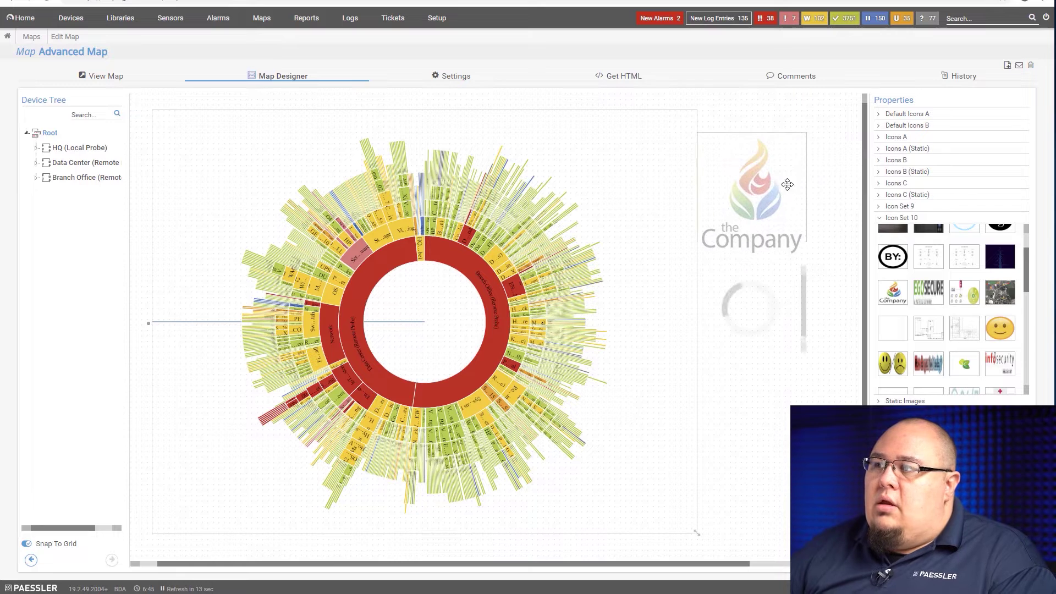
# Set the sunburst to layer 30 and centre the 200×200 Company logo inside its ring.
pyautogui.click(751, 187)
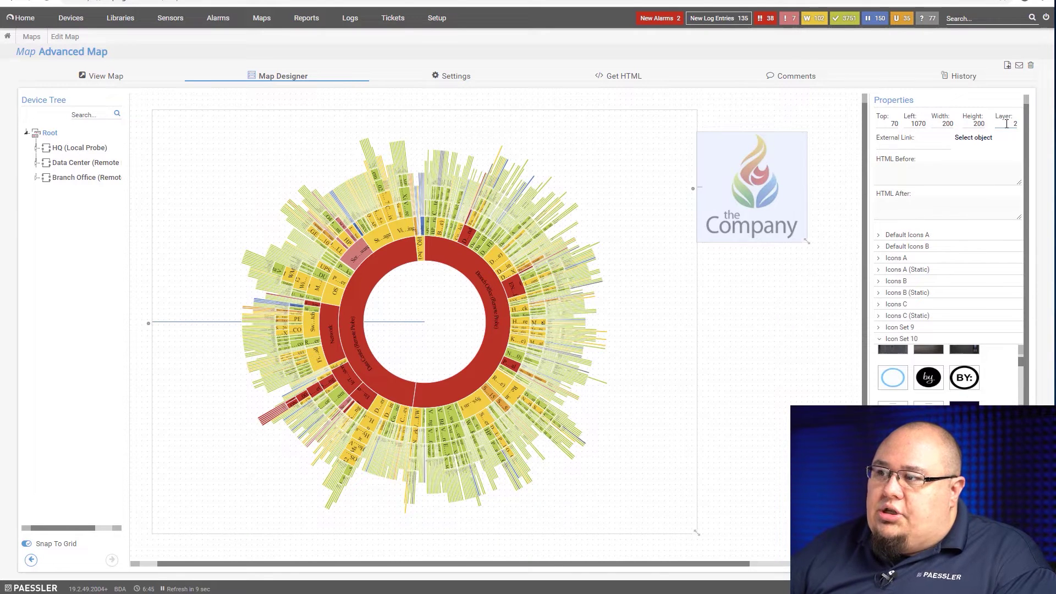
pyautogui.click(653, 170)
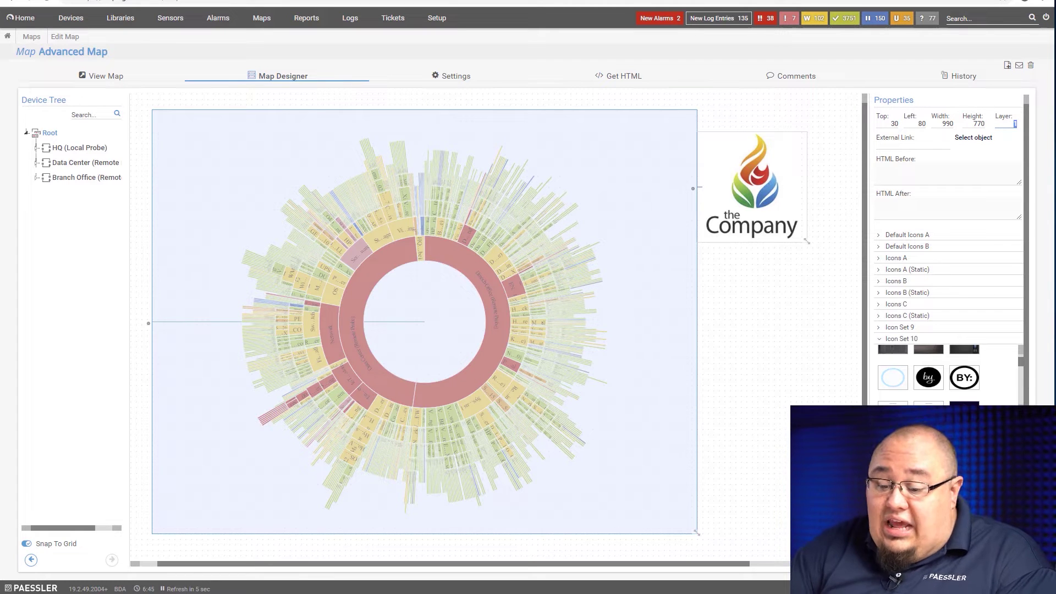
pyautogui.write('30')
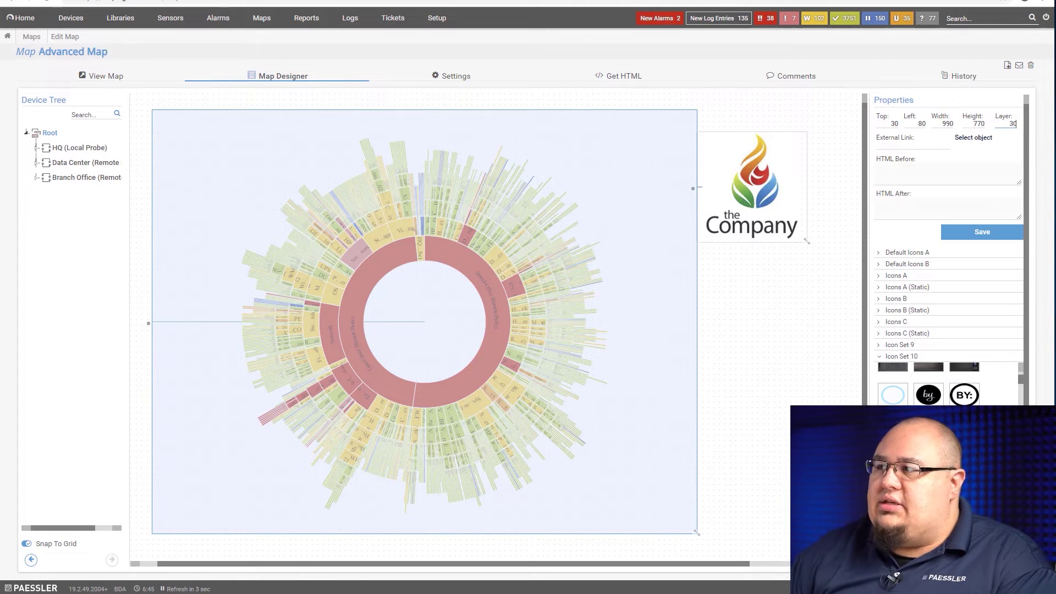
pyautogui.click(975, 235)
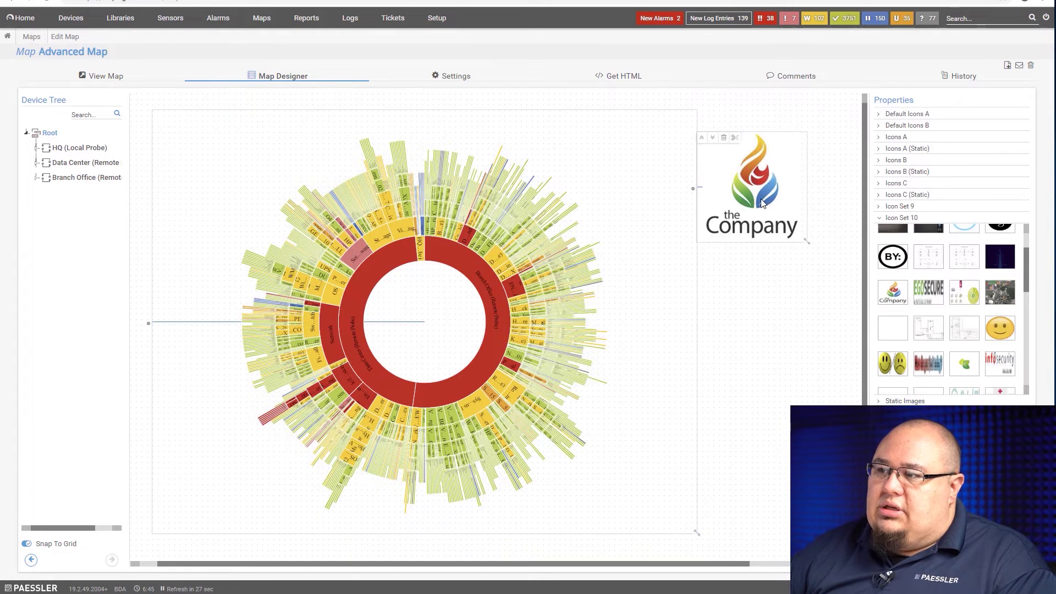
pyautogui.moveTo(691, 227); pyautogui.dragTo(430, 318)
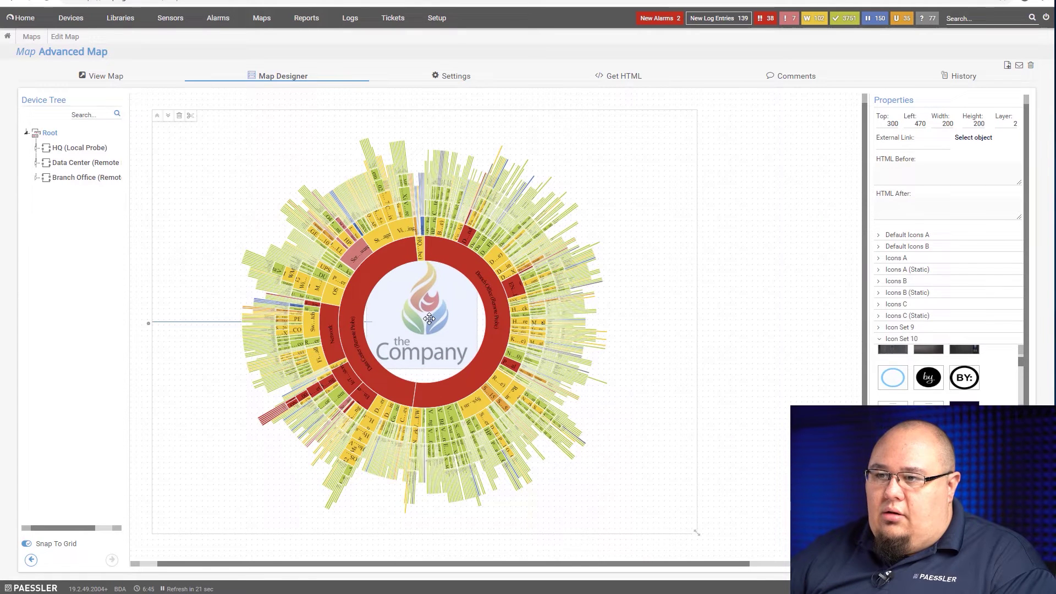
pyautogui.click(786, 281)
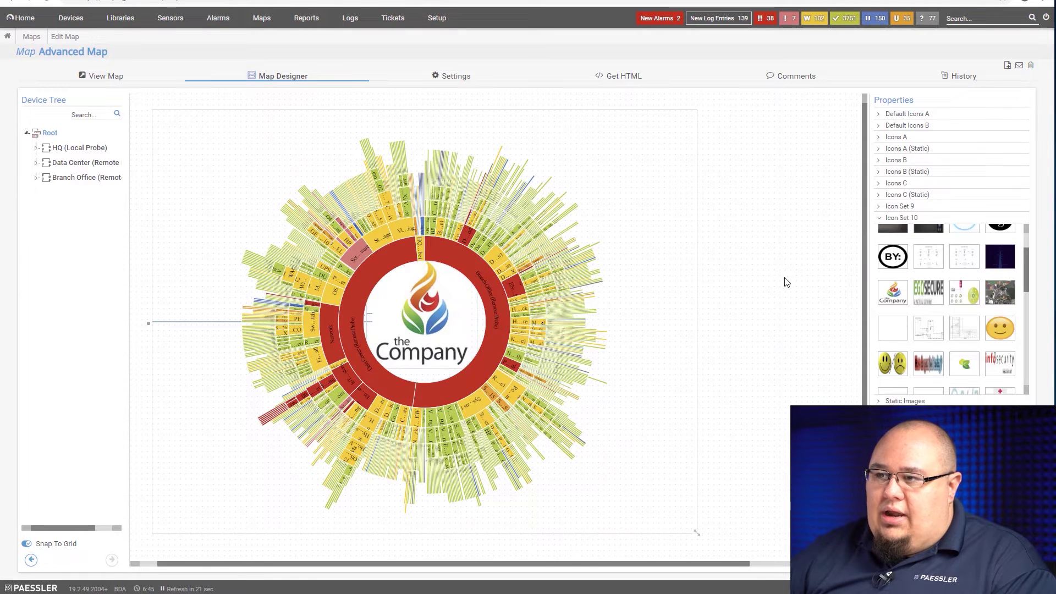
# Scroll the object library down to Custom Map Objects, including the Library Sunburst items.
pyautogui.click(594, 171)
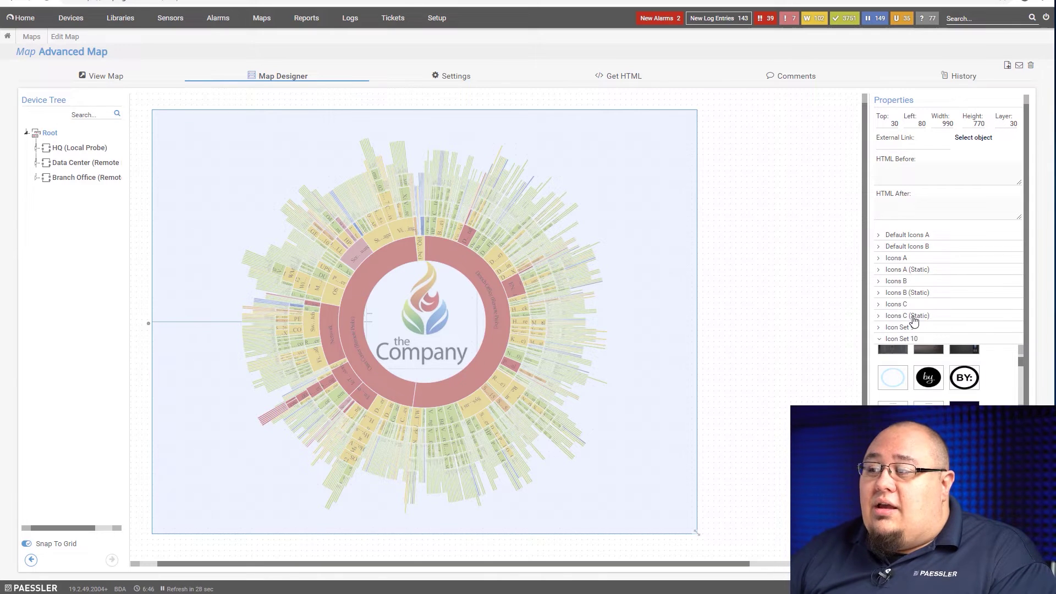
pyautogui.click(824, 346)
pyautogui.scroll(-3, 910, 385)
pyautogui.scroll(-2, 910, 385)
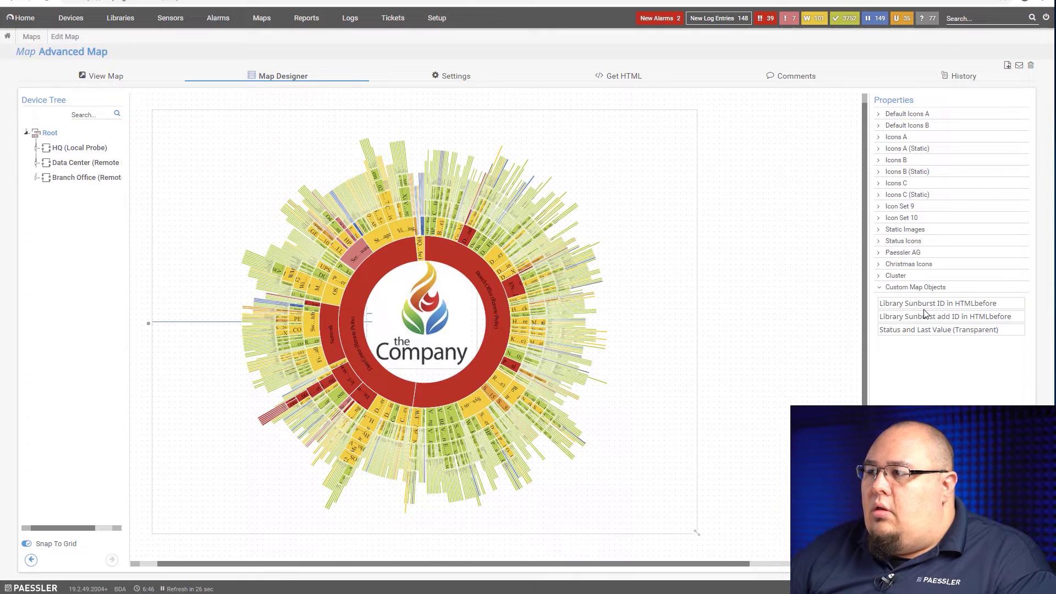
pyautogui.moveTo(925, 306)
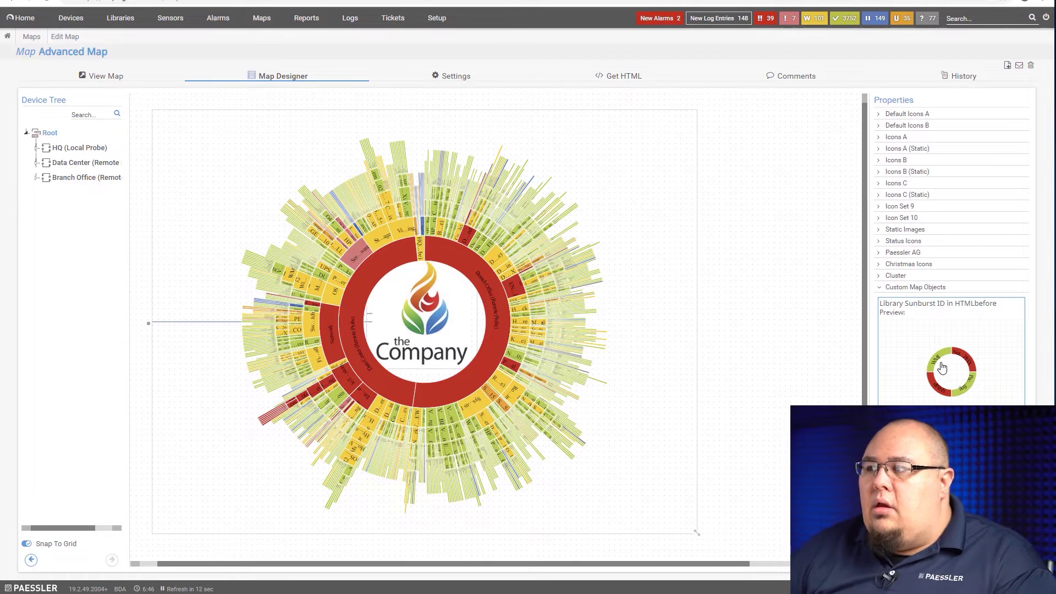
pyautogui.click(562, 262)
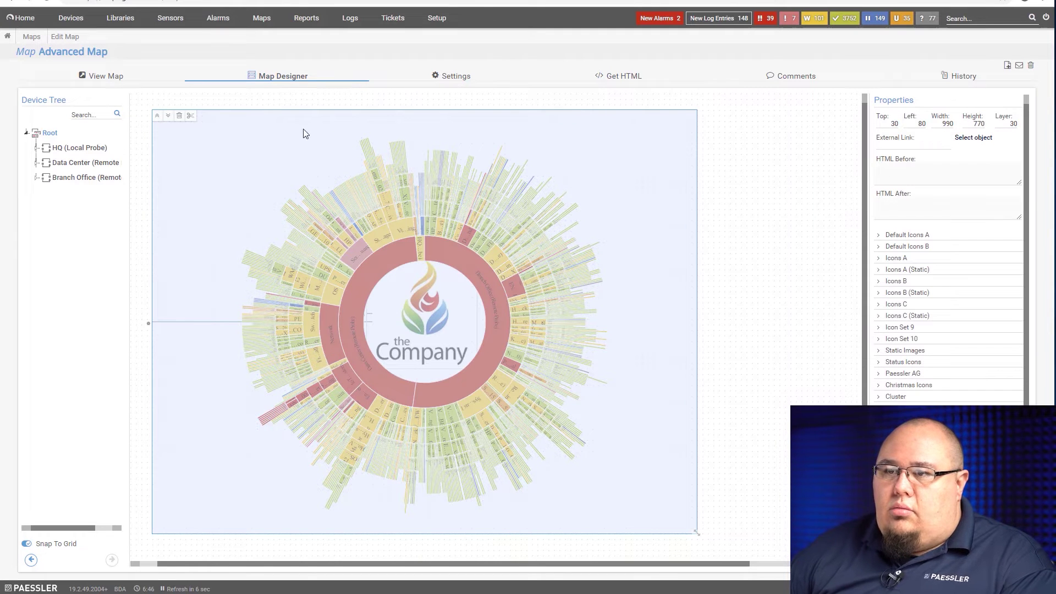
# Delete the sunburst, move the logo to the top-left, and drop a new object mid-map.
pyautogui.click(180, 115)
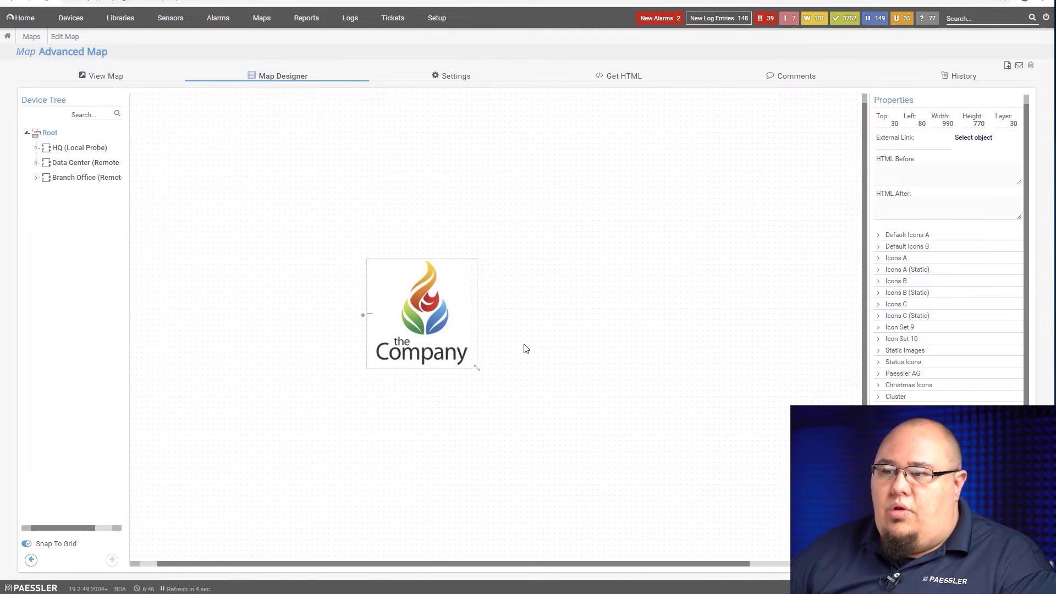
pyautogui.moveTo(421, 313); pyautogui.dragTo(196, 175)
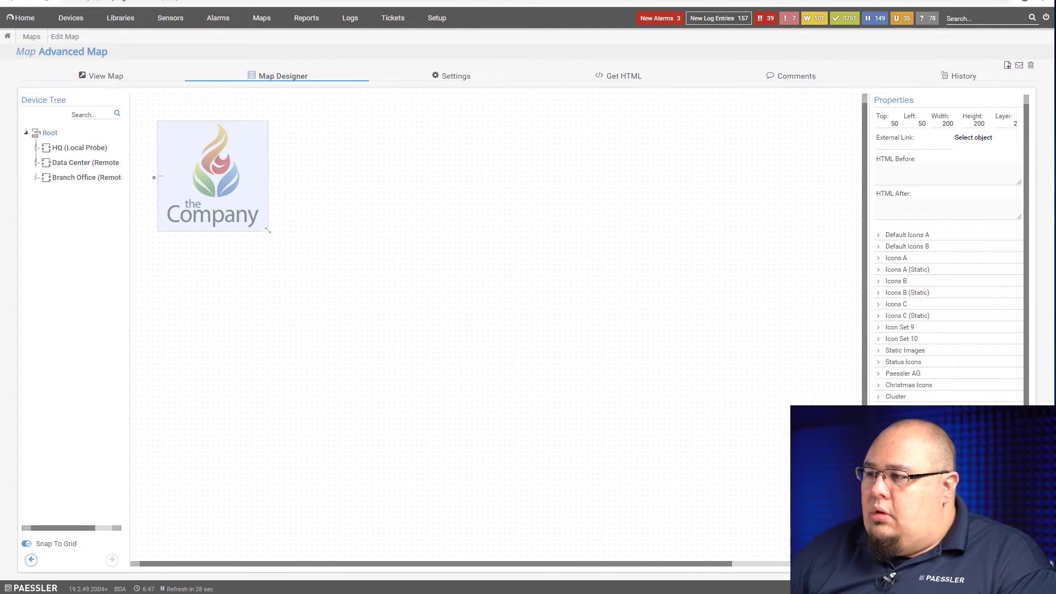
pyautogui.moveTo(50, 132); pyautogui.dragTo(485, 222)
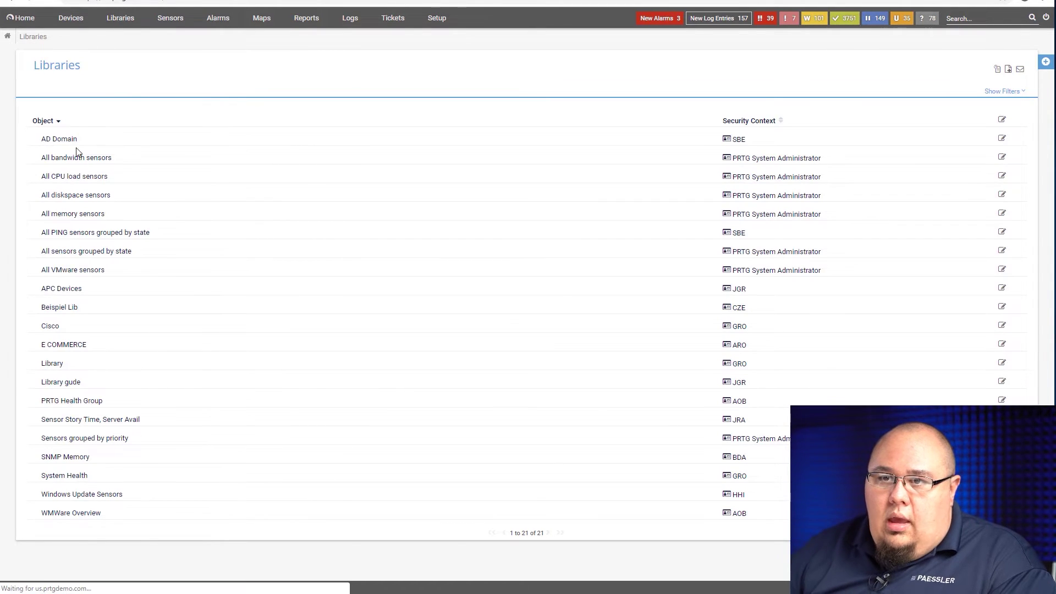
# Note the All CPU load sensors library ID #718, then reopen the Advanced Map.
pyautogui.click(52, 177)
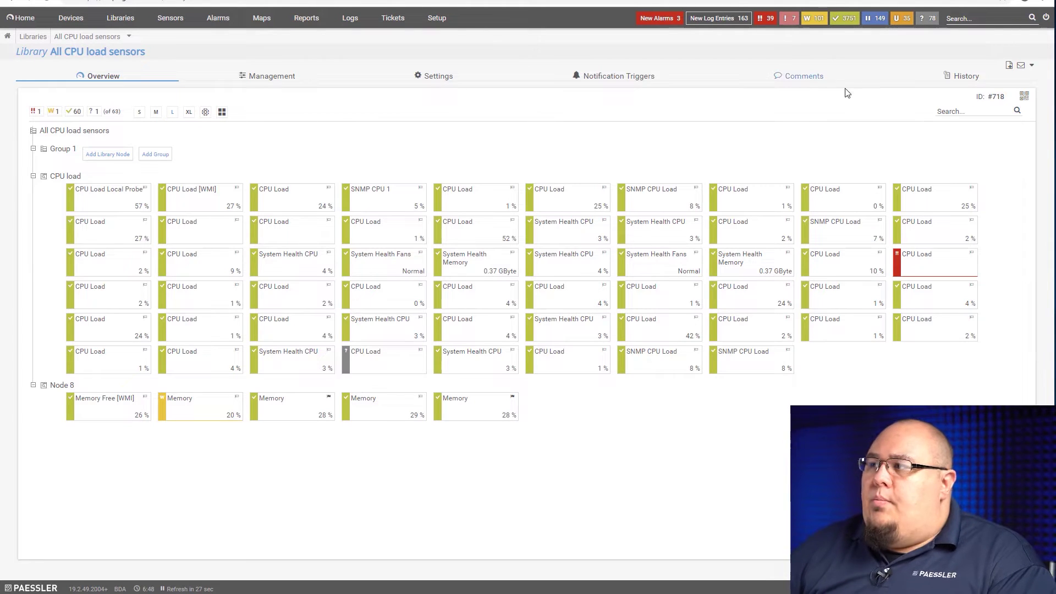
pyautogui.moveTo(977, 100); pyautogui.dragTo(1010, 98)
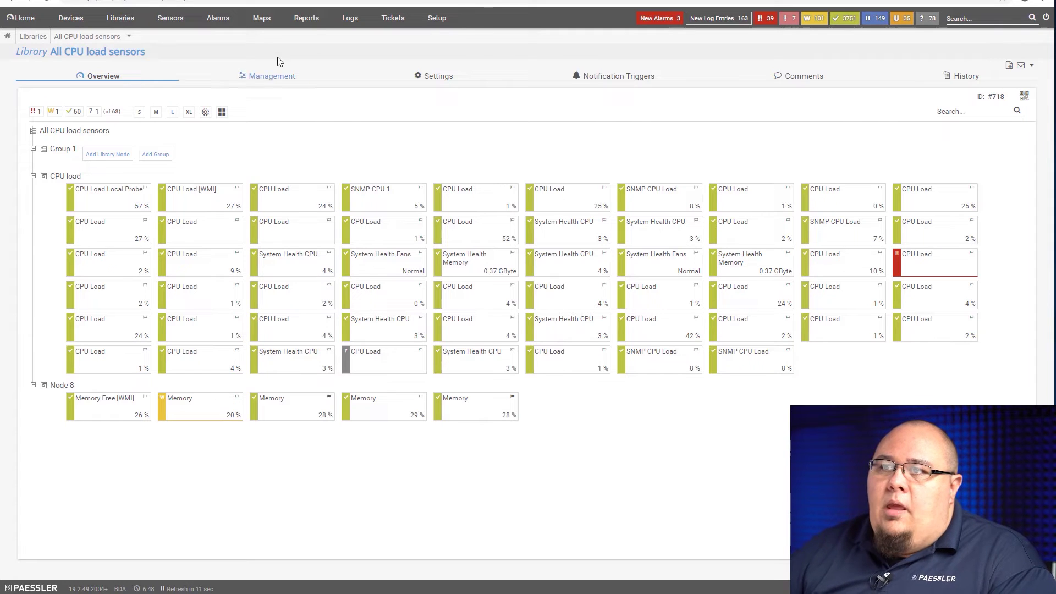
pyautogui.moveTo(260, 21)
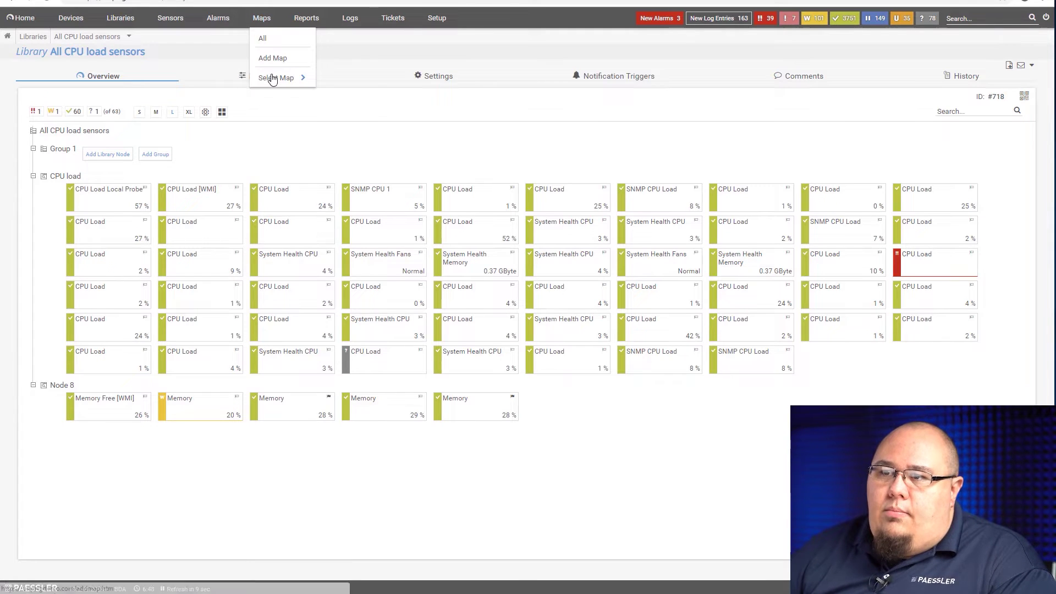
pyautogui.moveTo(292, 82)
pyautogui.moveTo(347, 84)
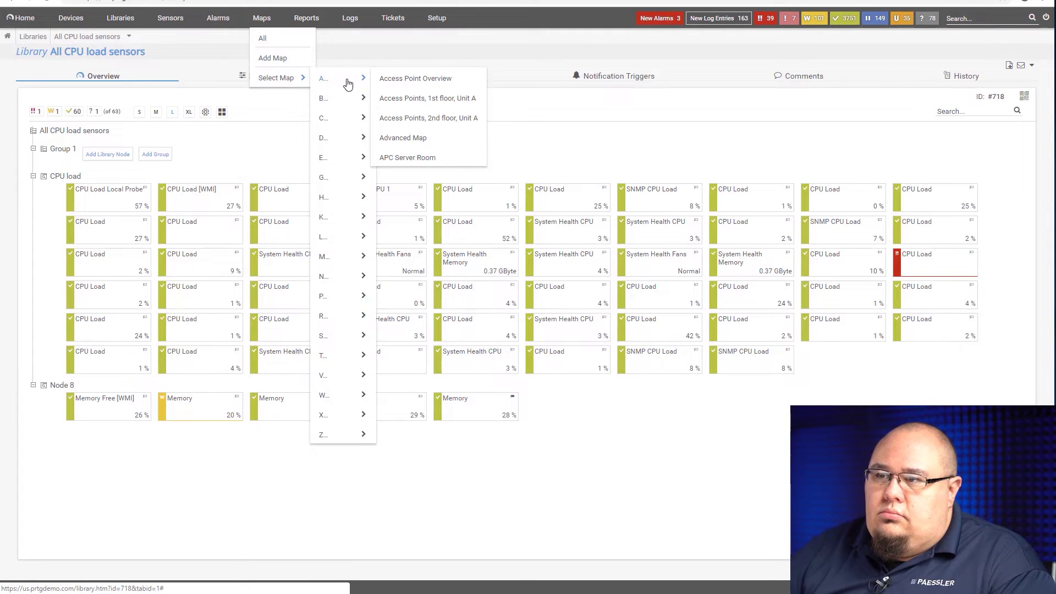
pyautogui.click(400, 138)
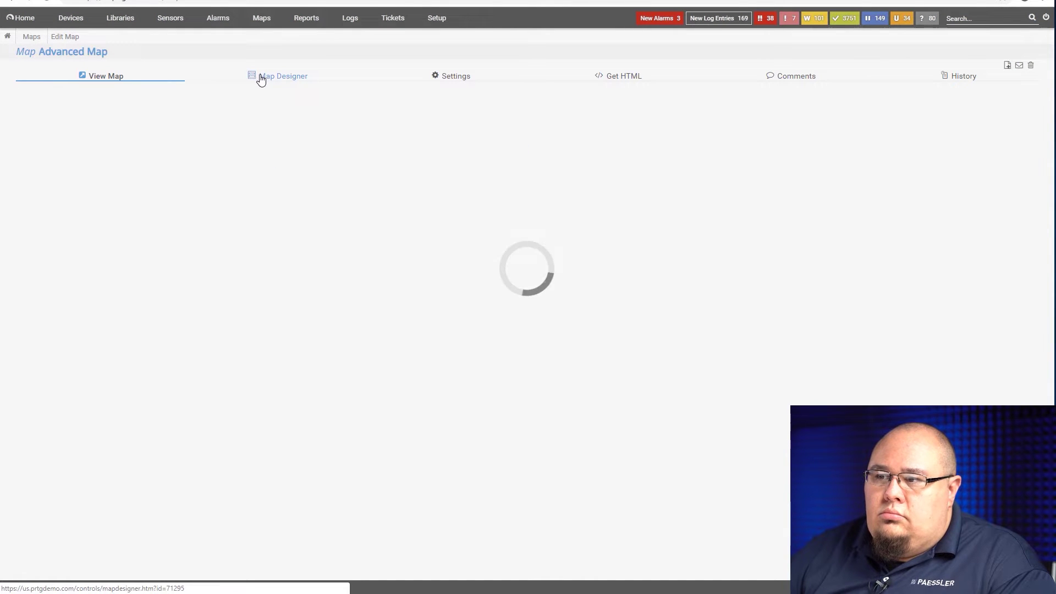
# Set the new object's HTML Before to 718, enlarge and reposition it, then view the map.
pyautogui.click(267, 77)
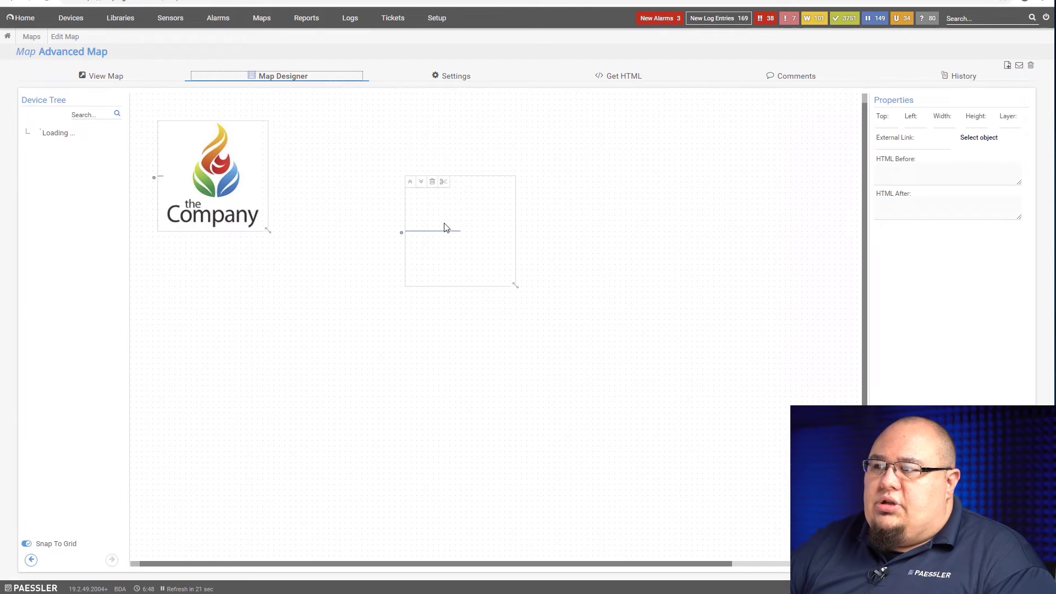
pyautogui.click(949, 173)
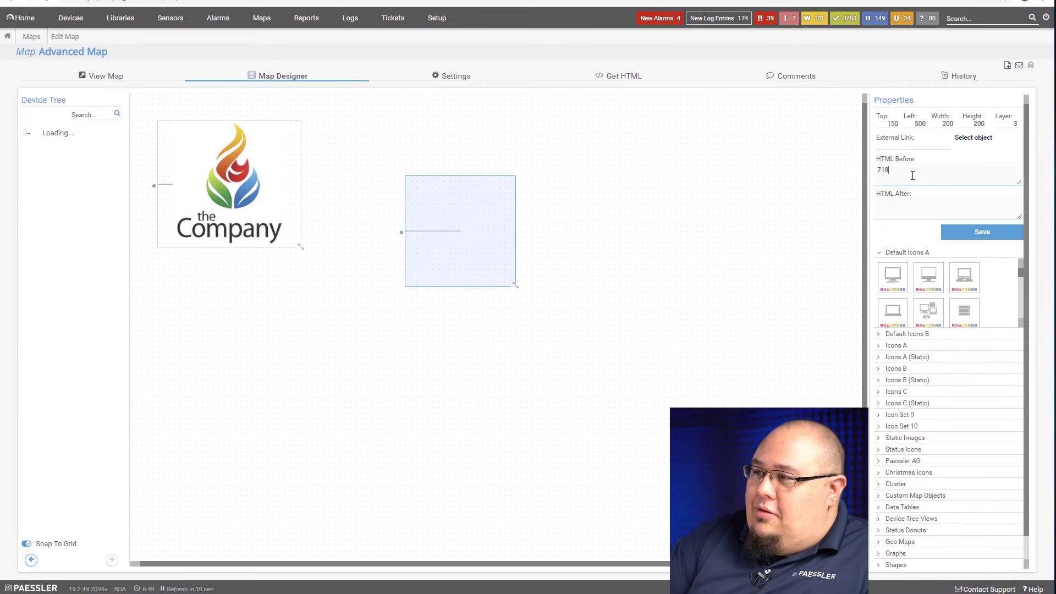
pyautogui.click(973, 236)
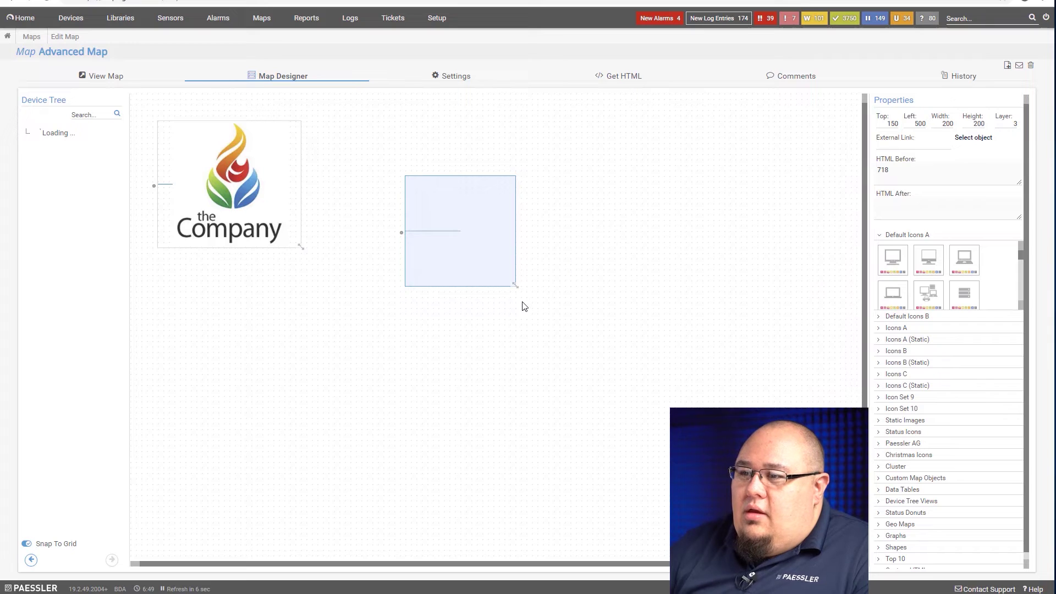
pyautogui.moveTo(514, 286); pyautogui.dragTo(741, 495)
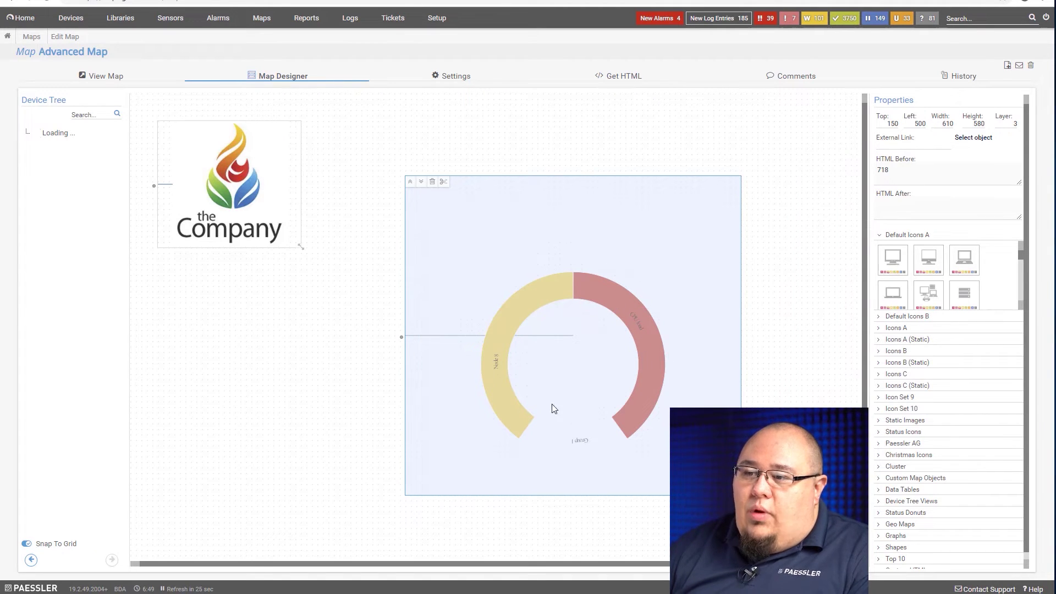
pyautogui.moveTo(528, 217); pyautogui.dragTo(465, 136)
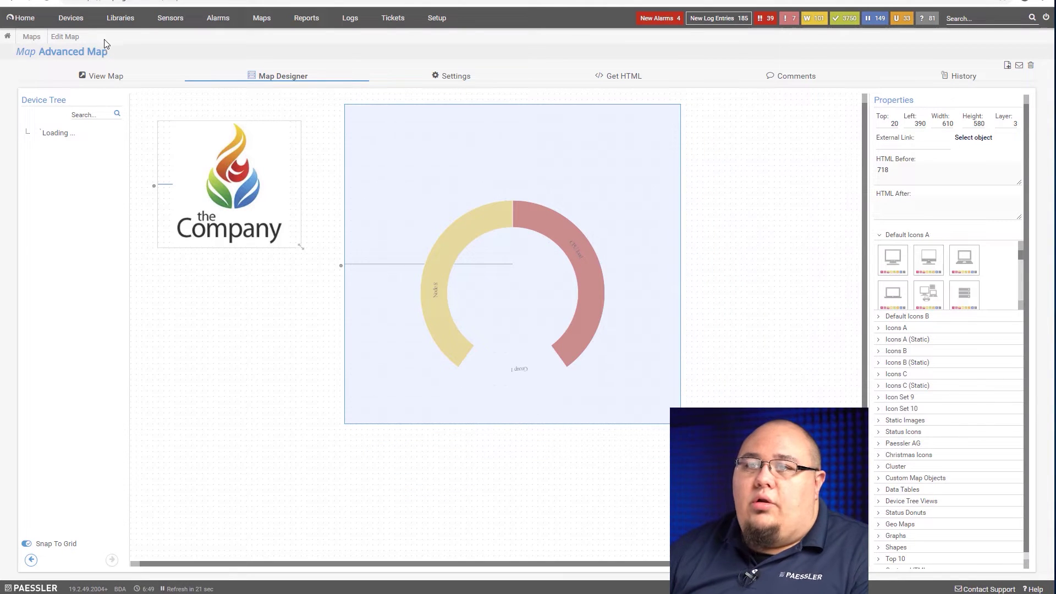
pyautogui.click(100, 76)
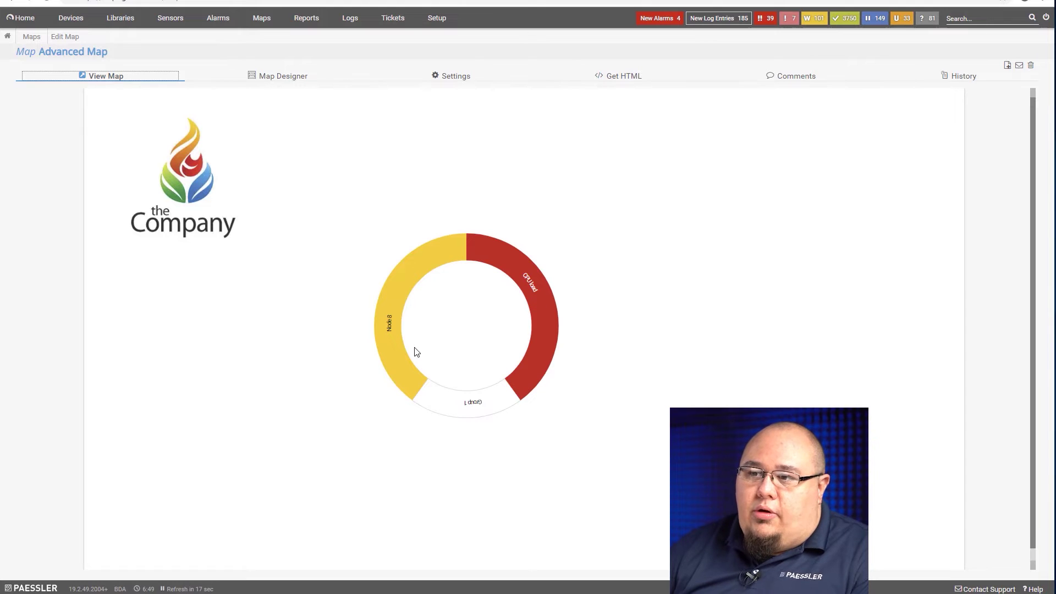
# Switch the Advanced Map to its Map Designer layout view.
pyautogui.click(263, 77)
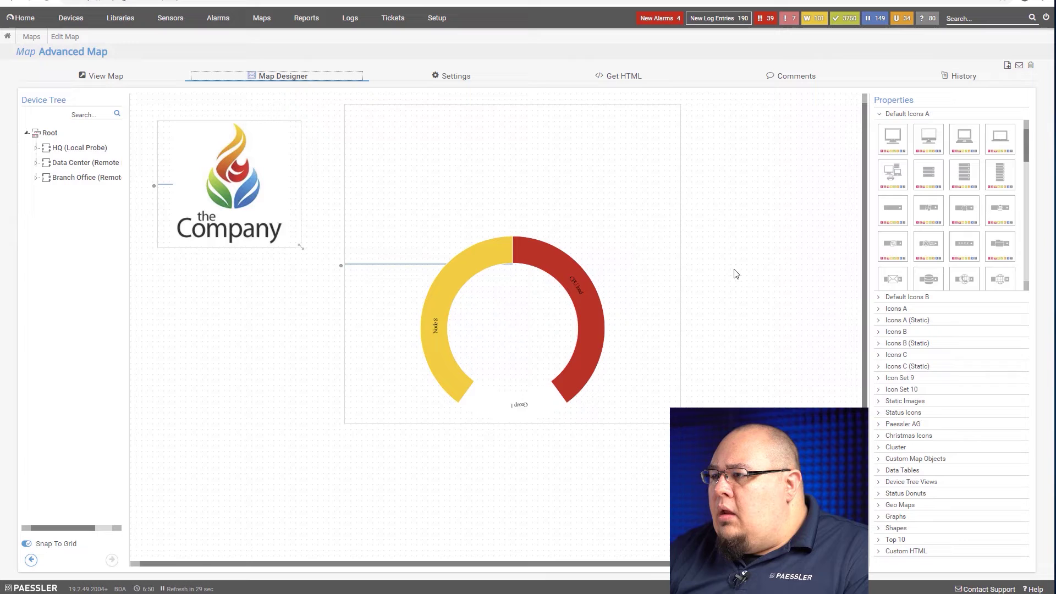
# Add a blank 200×200 Custom HTML element at top 180, left 710, right of the sunburst.
pyautogui.click(886, 551)
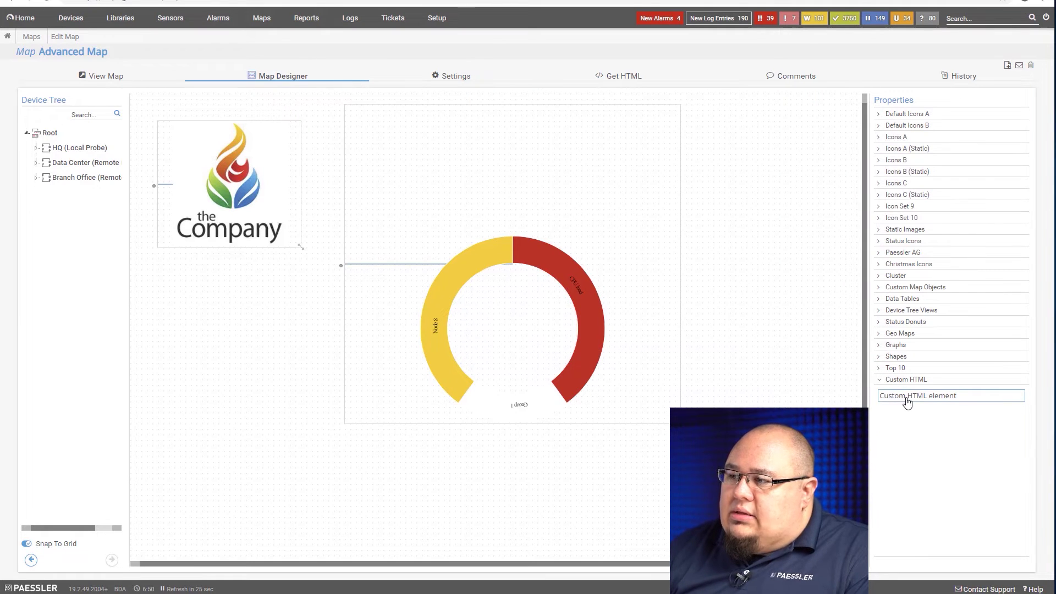
pyautogui.moveTo(907, 403)
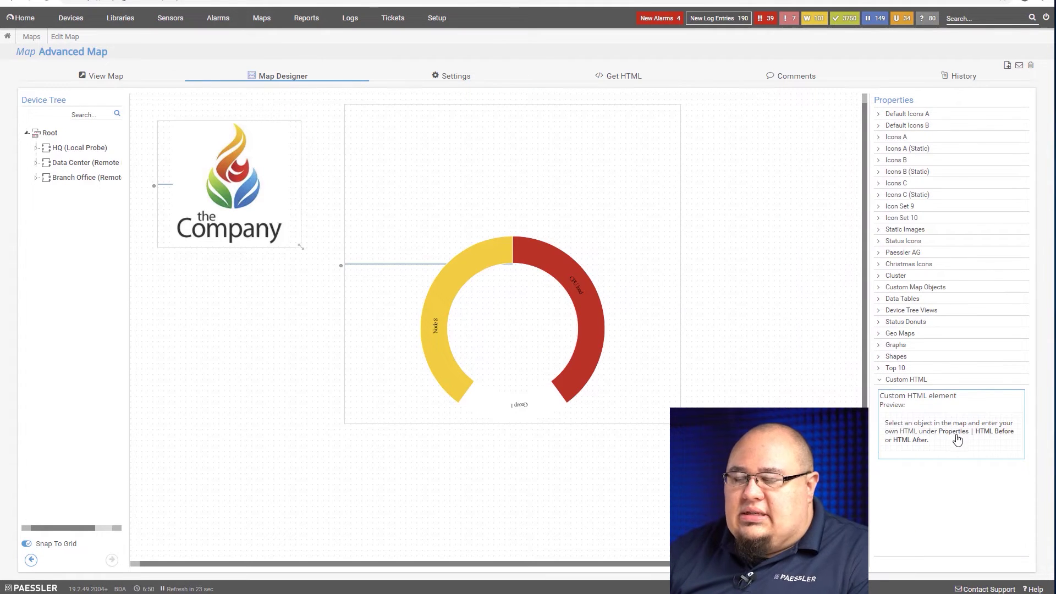
pyautogui.moveTo(582, 332); pyautogui.dragTo(367, 321)
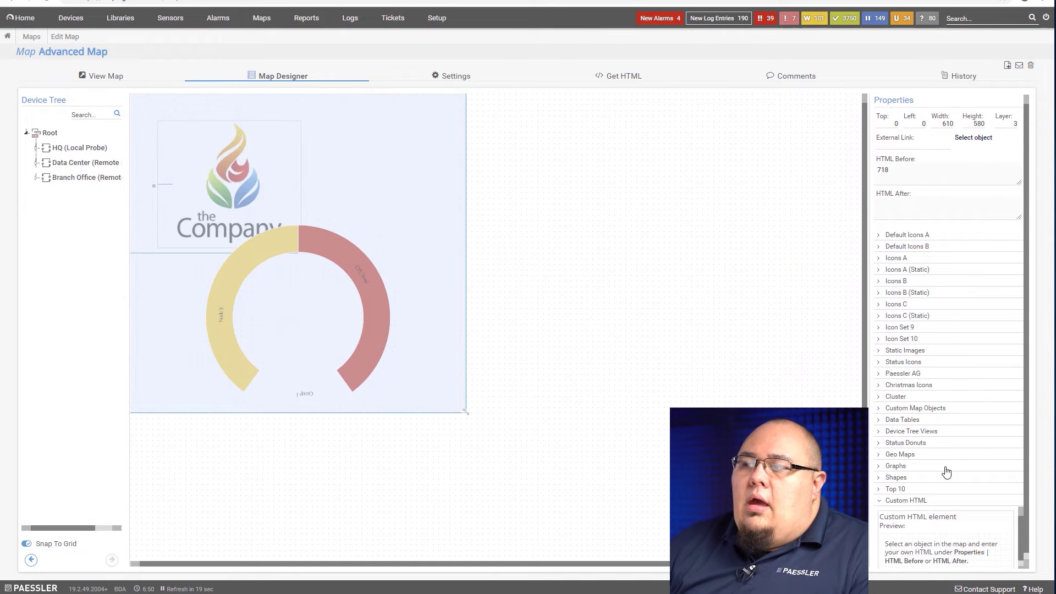
pyautogui.moveTo(949, 550); pyautogui.dragTo(591, 232)
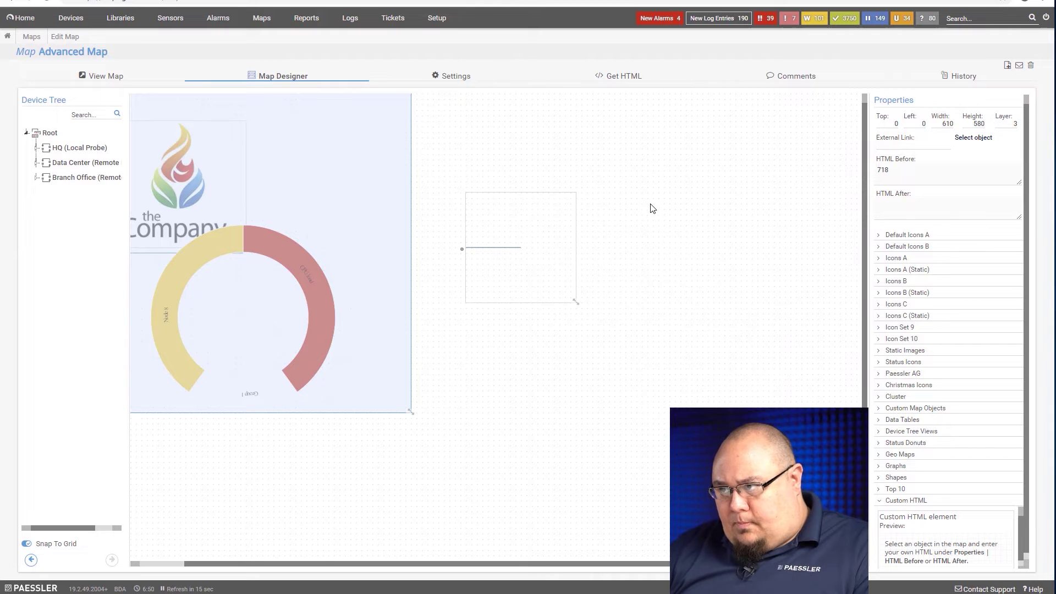
pyautogui.click(545, 211)
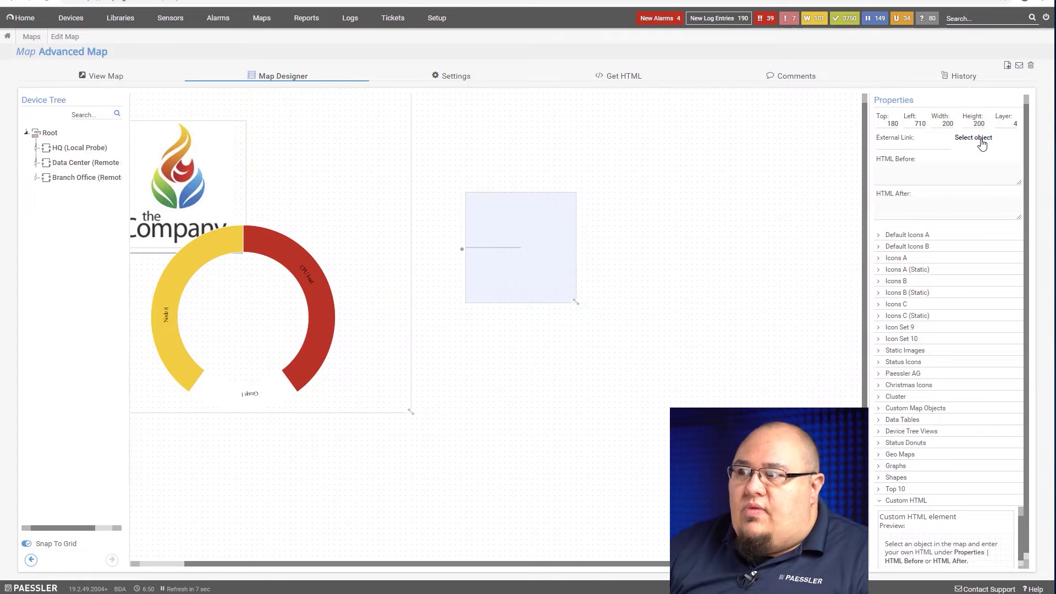
# Give the new box an <h1>Testing</h1> heading in HTML Before and save it.
pyautogui.click(937, 174)
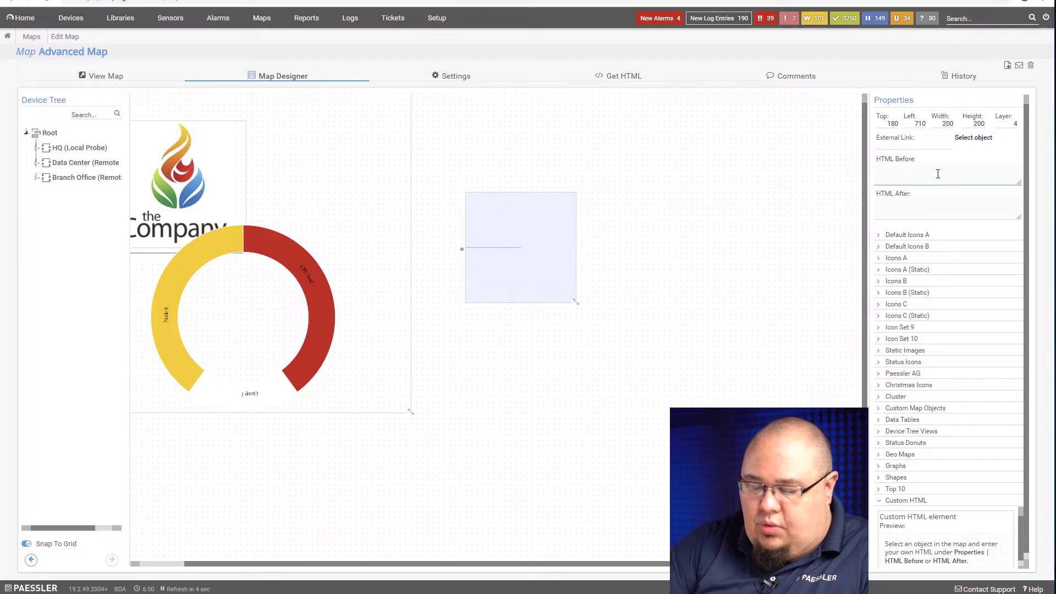
pyautogui.write('<h1>')
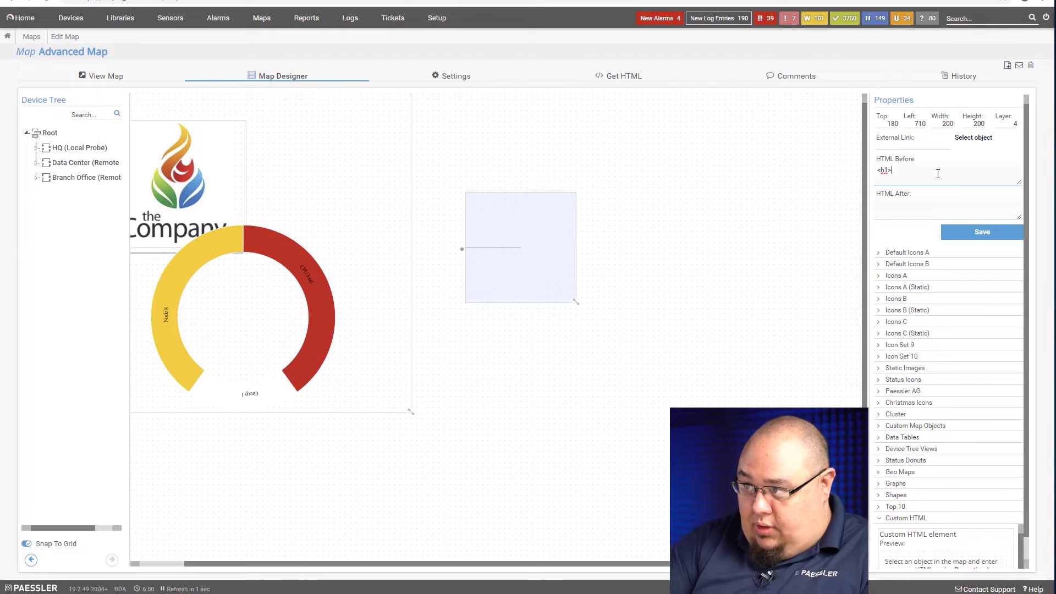
pyautogui.write('Testing<')
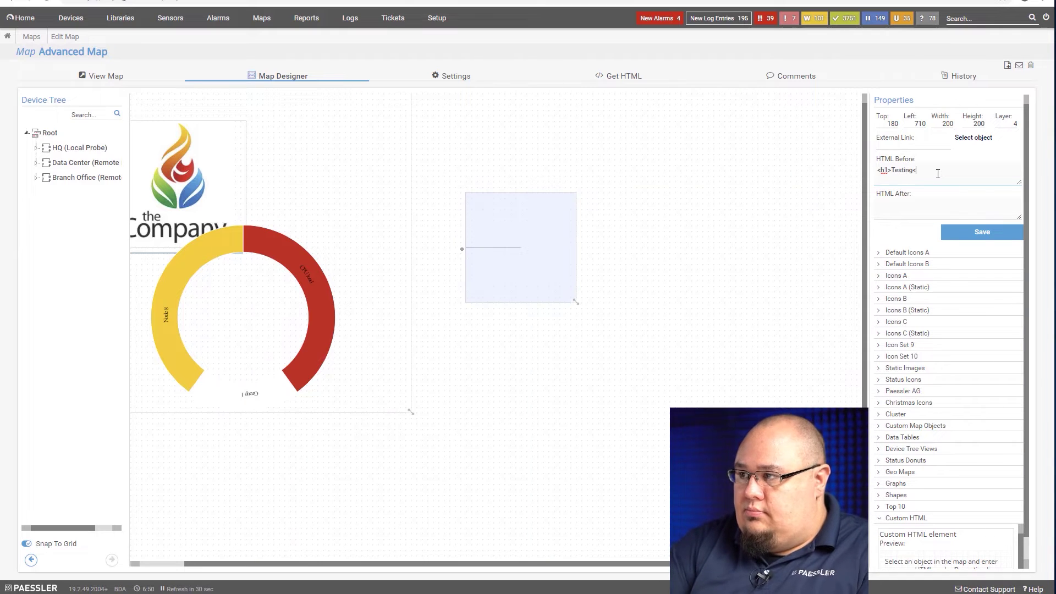
pyautogui.write('/h1>')
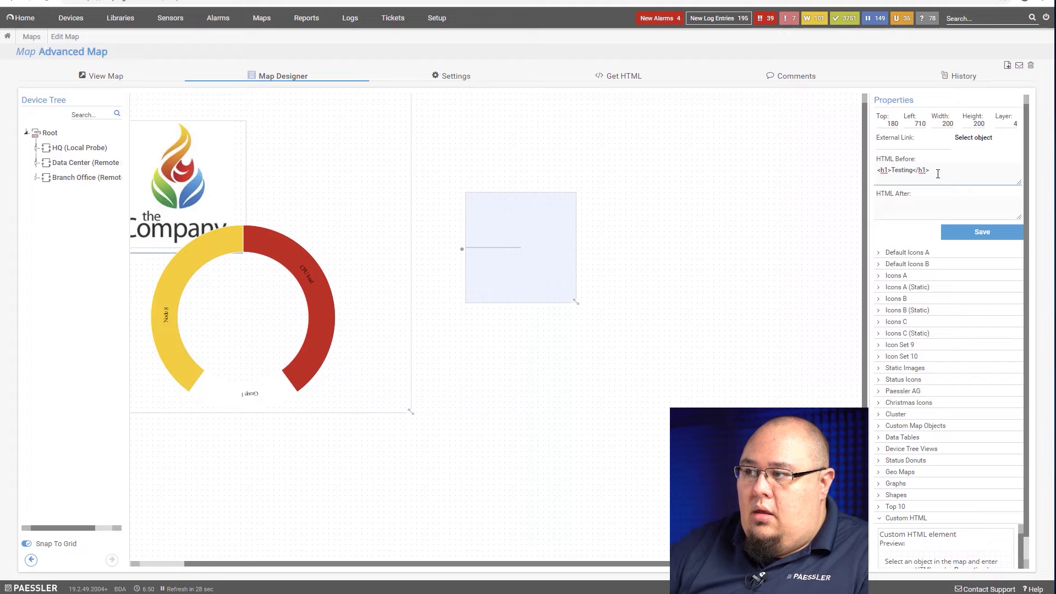
pyautogui.click(956, 233)
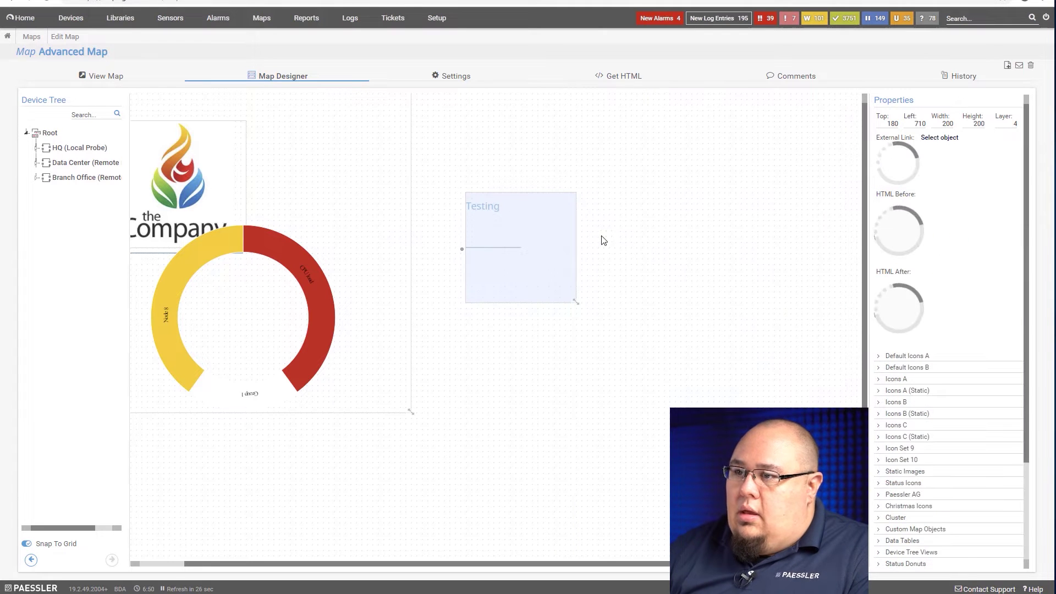
# Move the Testing box up and slightly left, then view the map's Get HTML embed options.
pyautogui.moveTo(500, 207)
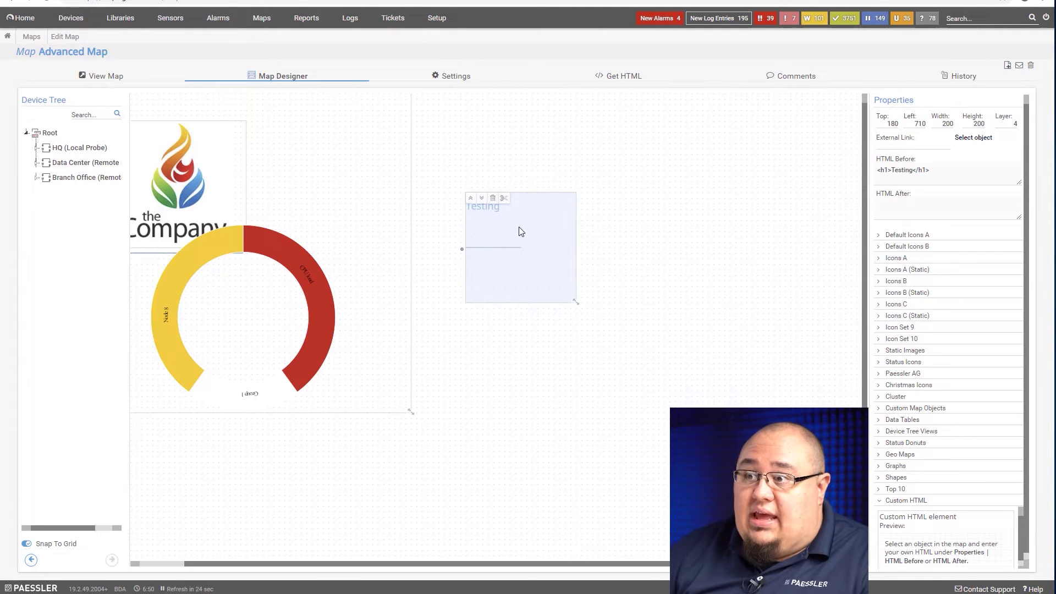
pyautogui.moveTo(521, 231); pyautogui.dragTo(495, 174)
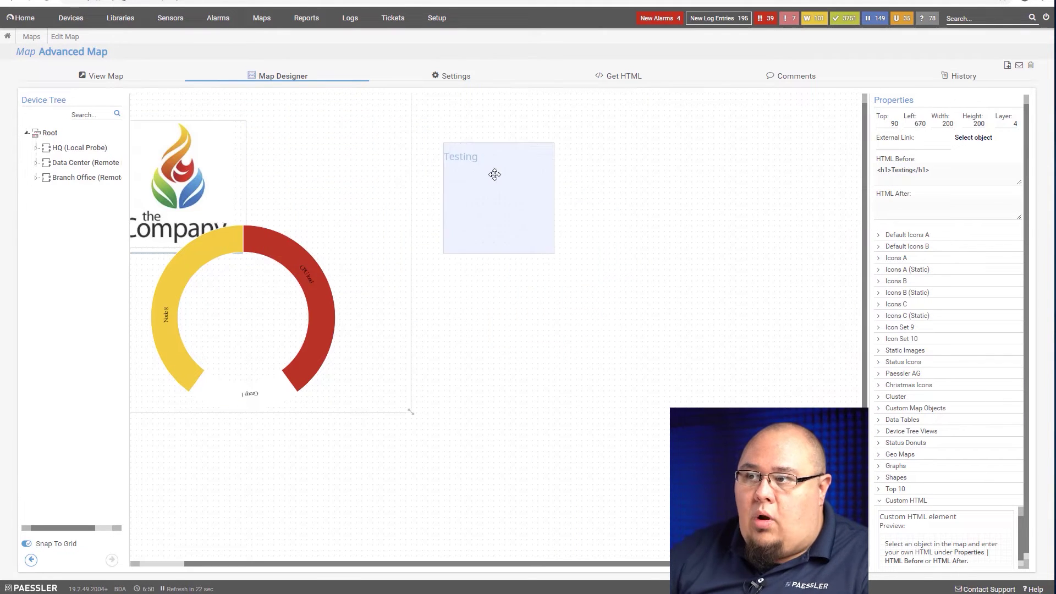
pyautogui.click(567, 232)
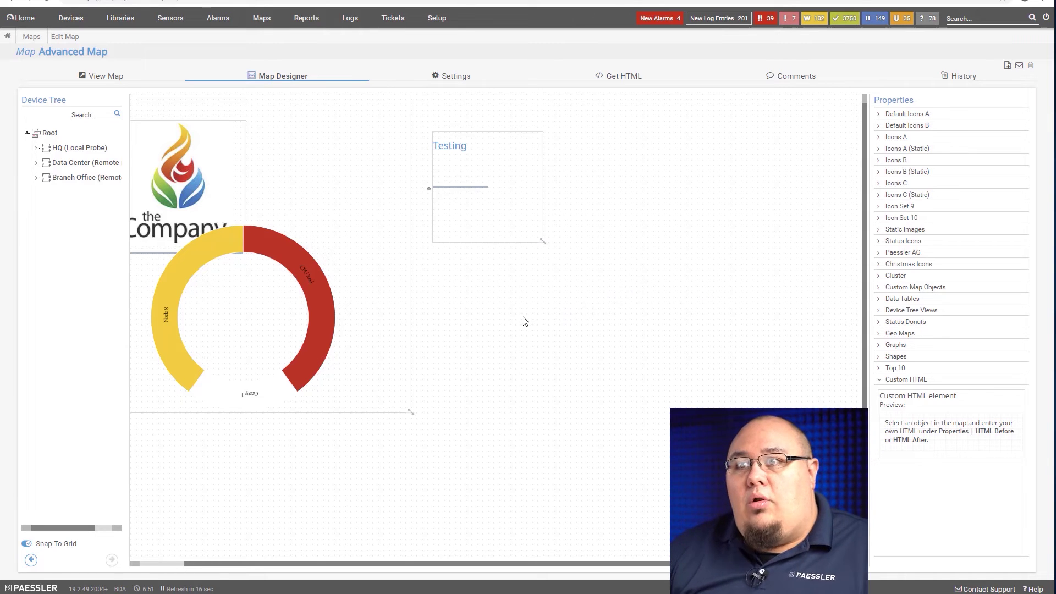
pyautogui.click(627, 81)
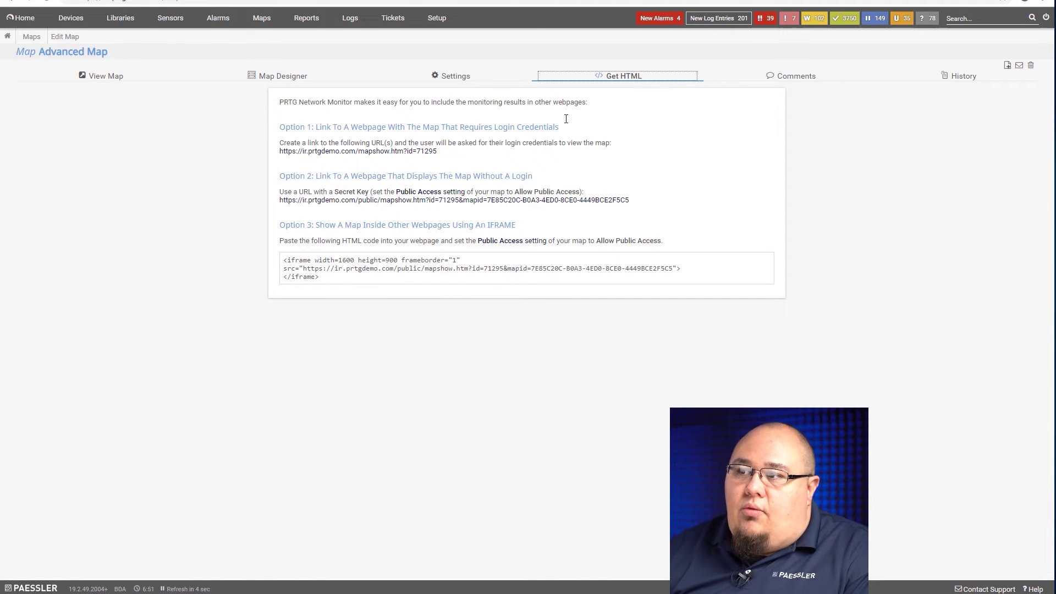
# Look over the Option 3 iframe embed code, then go back to the Map Designer.
pyautogui.click(328, 282)
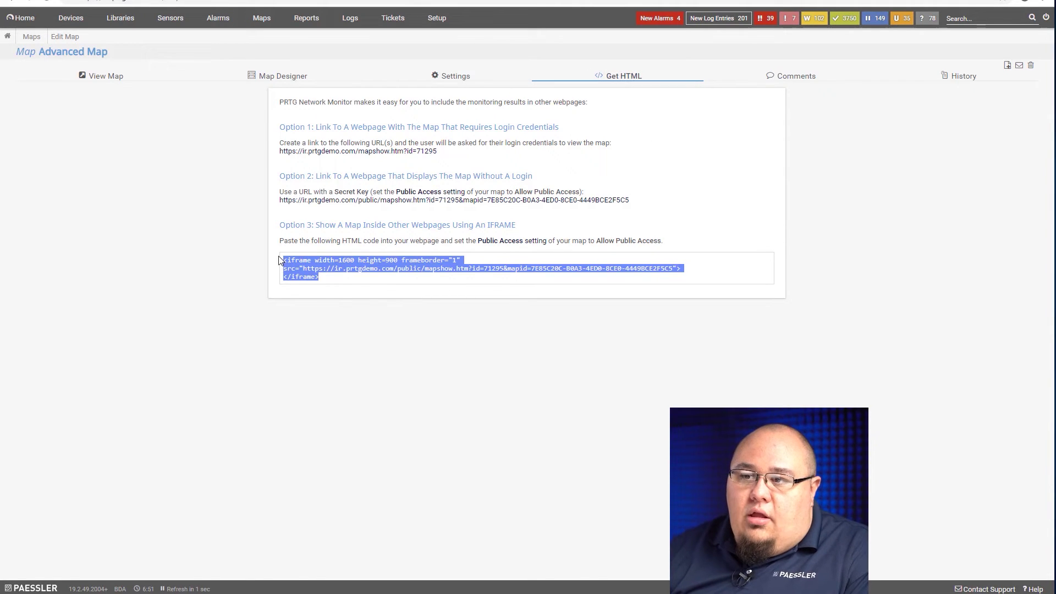
pyautogui.click(325, 277)
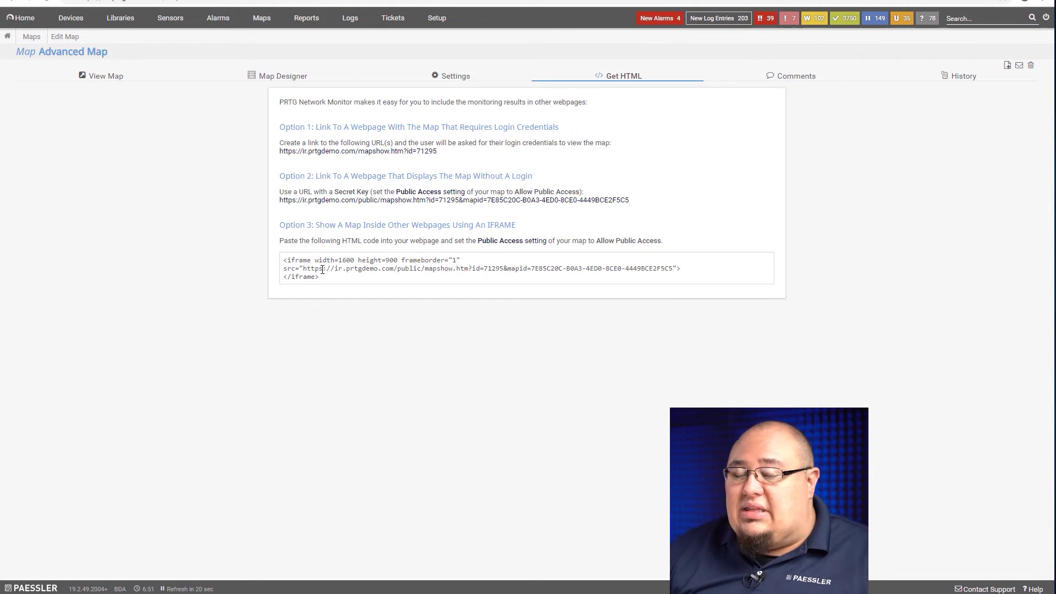
pyautogui.click(291, 77)
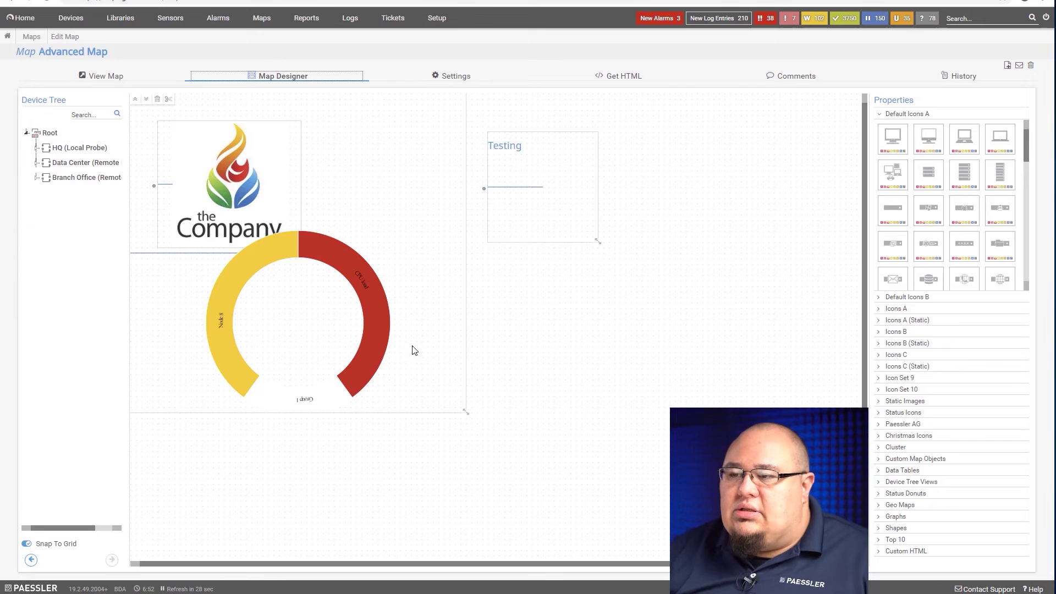
# Expand the Custom HTML section of the Properties panel's object library.
pyautogui.click(882, 552)
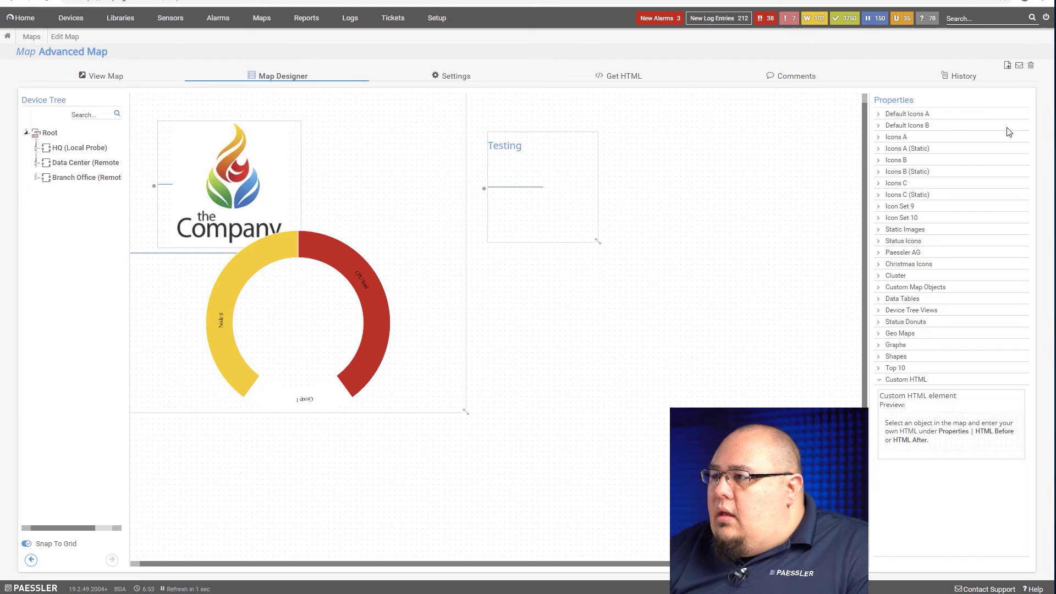
pyautogui.moveTo(570, 232)
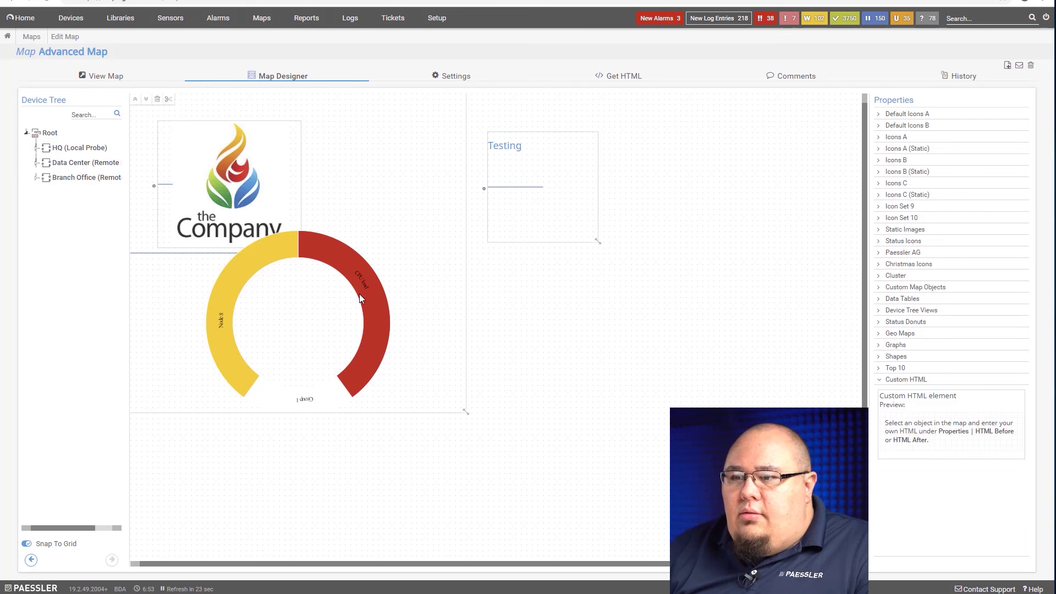
# Move the sunburst group to Top 150, Left 200 below the logo, and expand Custom Map Objects.
pyautogui.click(336, 242)
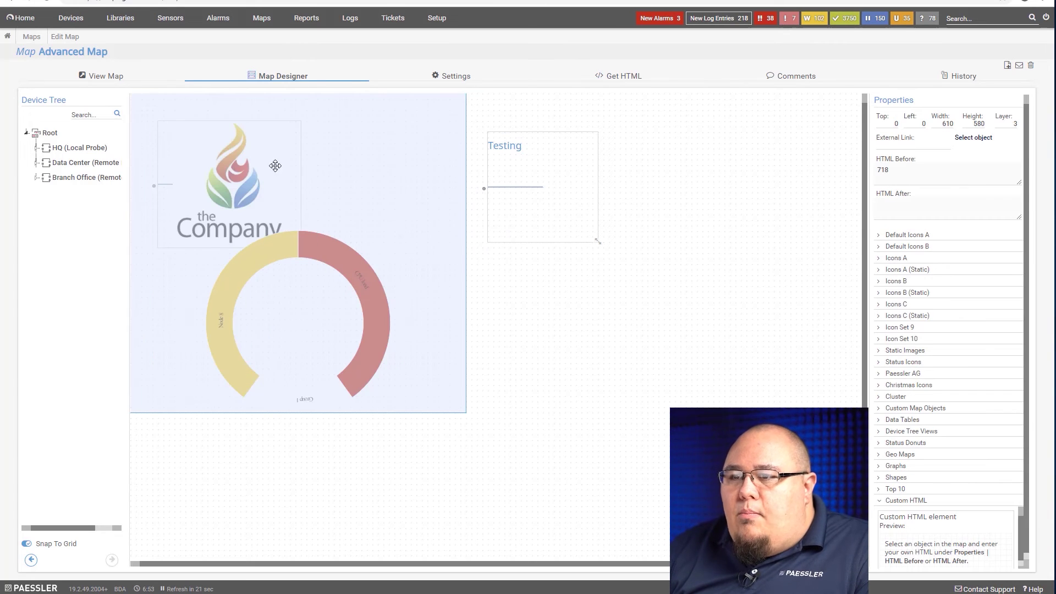
pyautogui.moveTo(324, 262); pyautogui.dragTo(430, 330)
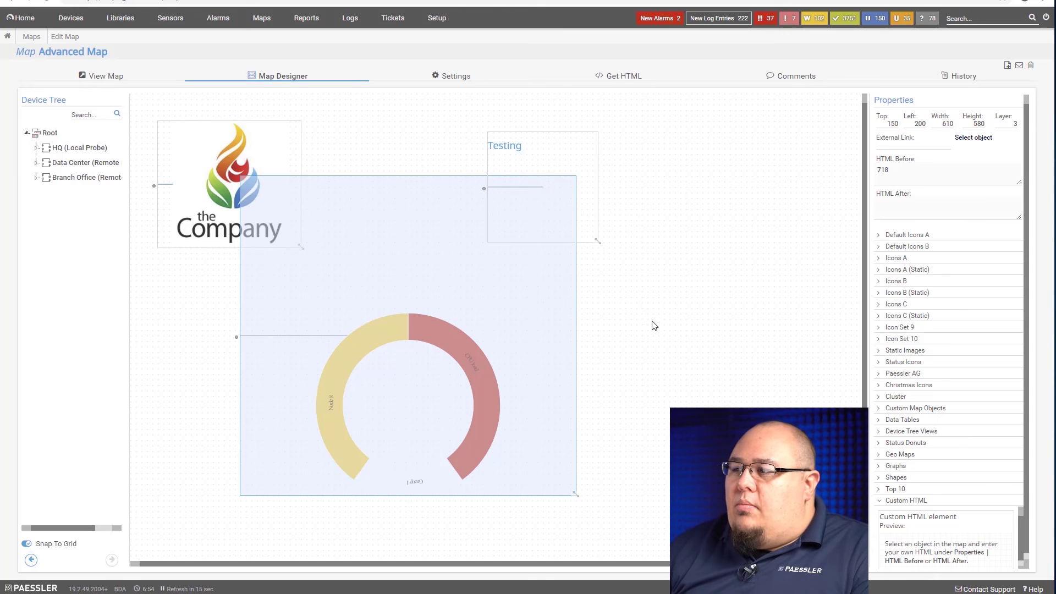
pyautogui.click(881, 409)
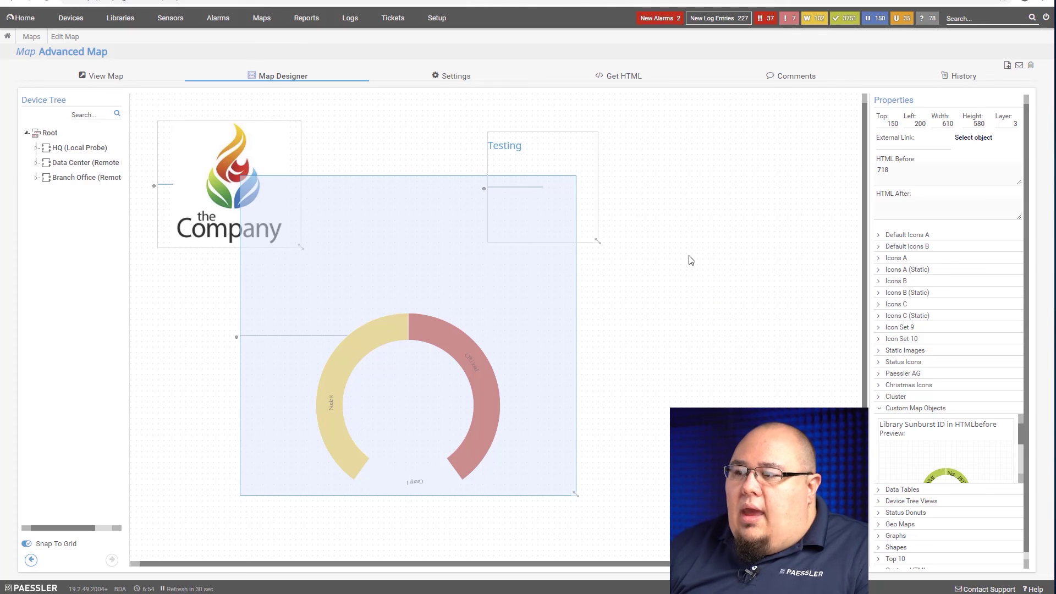
pyautogui.moveTo(573, 155)
pyautogui.scroll(-1, 901, 552)
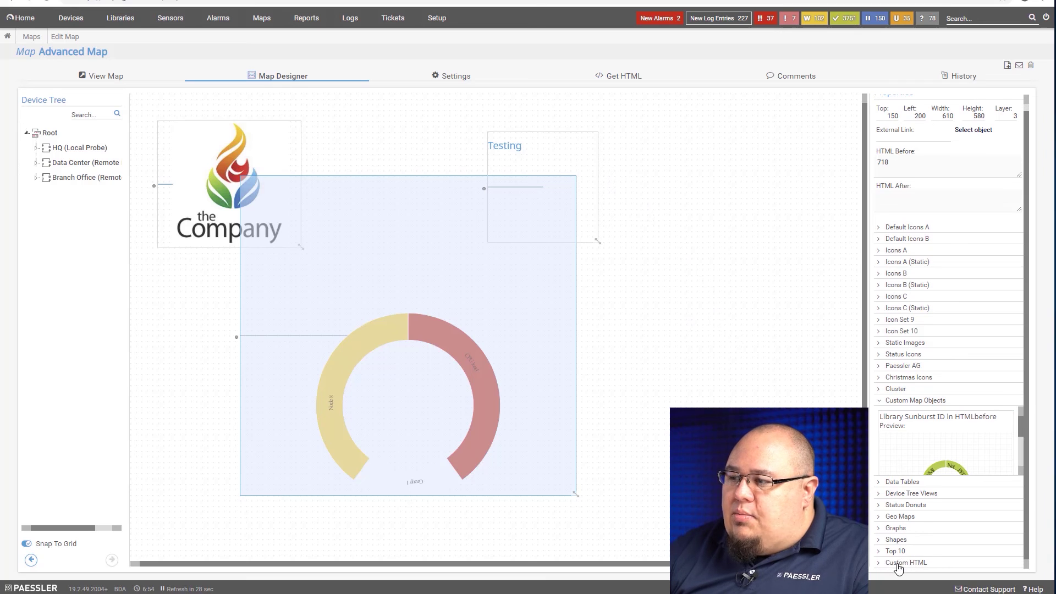
# Select the Testing box to see its properties: top 70, left 650, 200×200, layer 4.
pyautogui.click(582, 176)
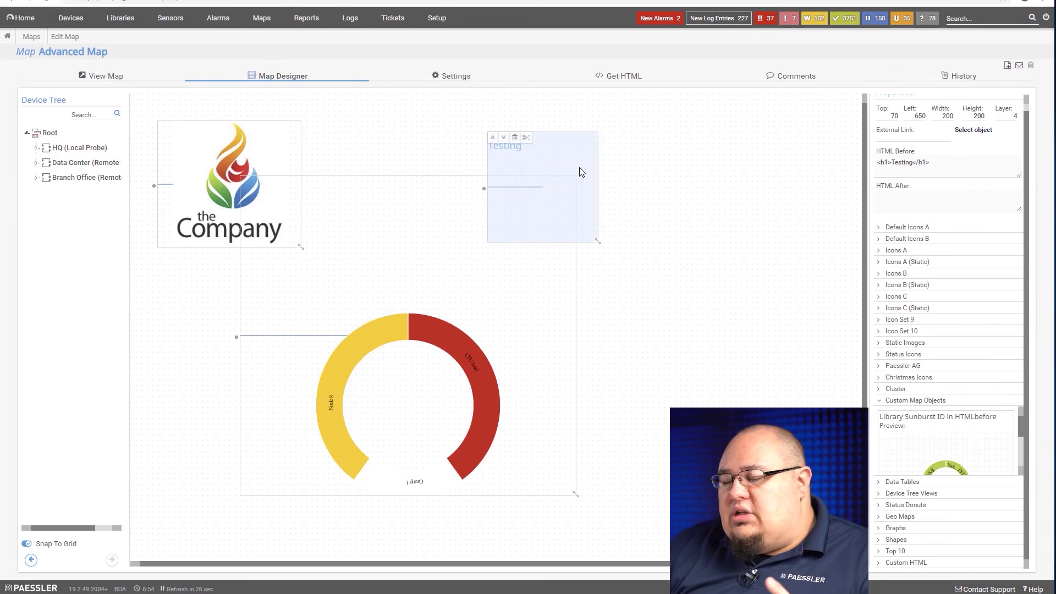